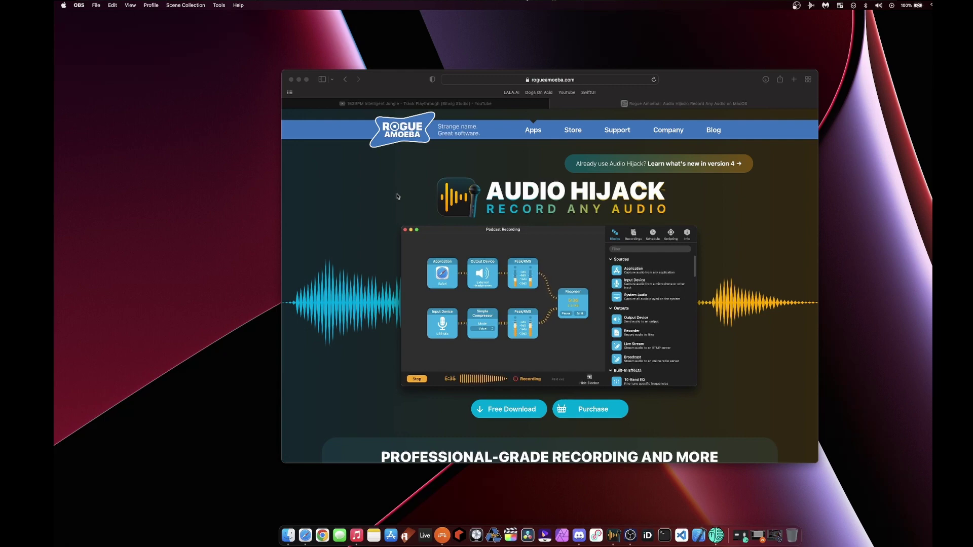
- Scroll the Audio Hijack product page down to the feature cards and back to the top
scroll(398, 196, down, 5)
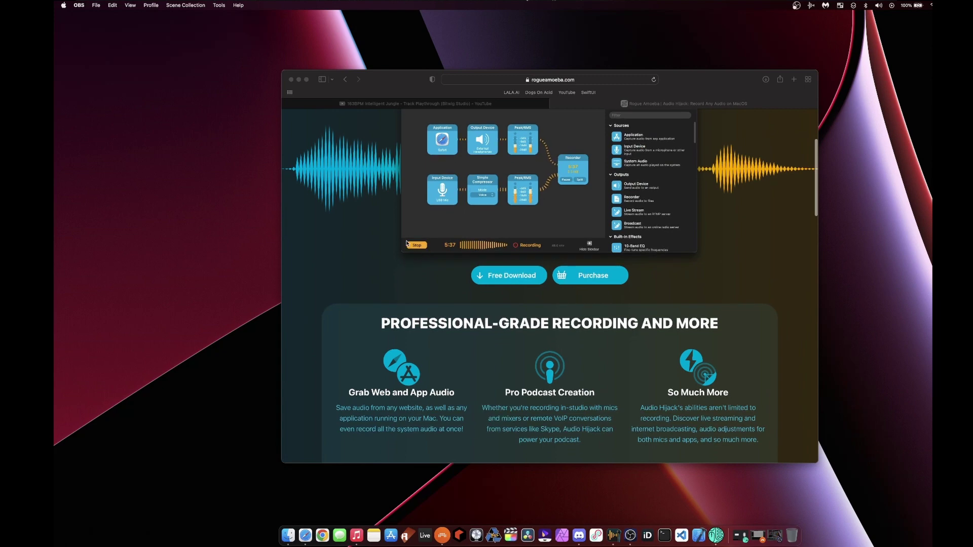
scroll(355, 152, up, 5)
- Minimize Safari and bring the Youtube Sample session window to the front
click(299, 80)
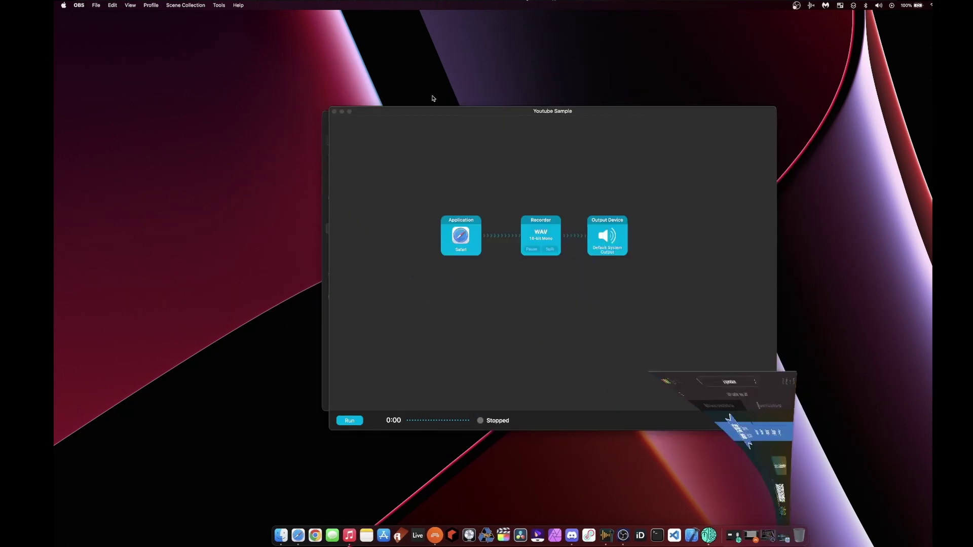
click(616, 113)
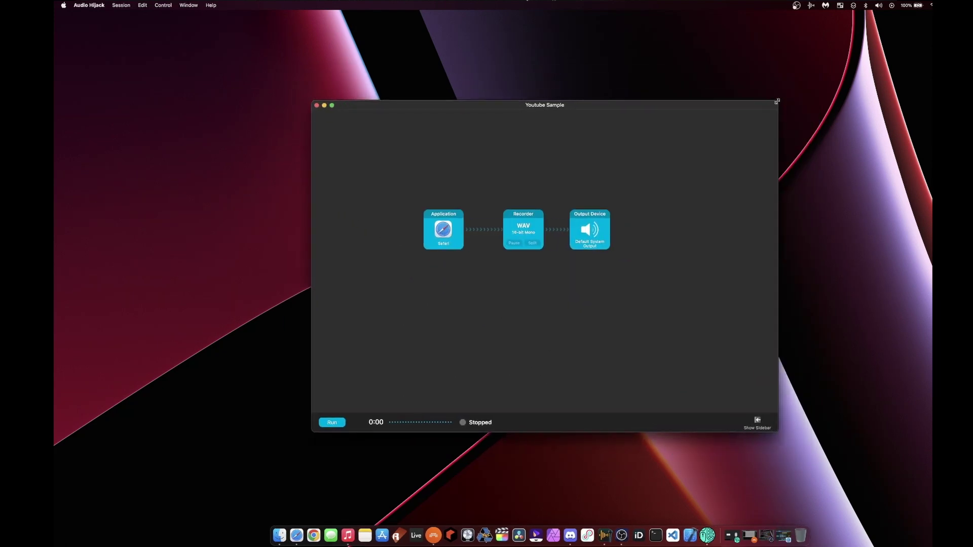
drag(744, 97, 730, 101)
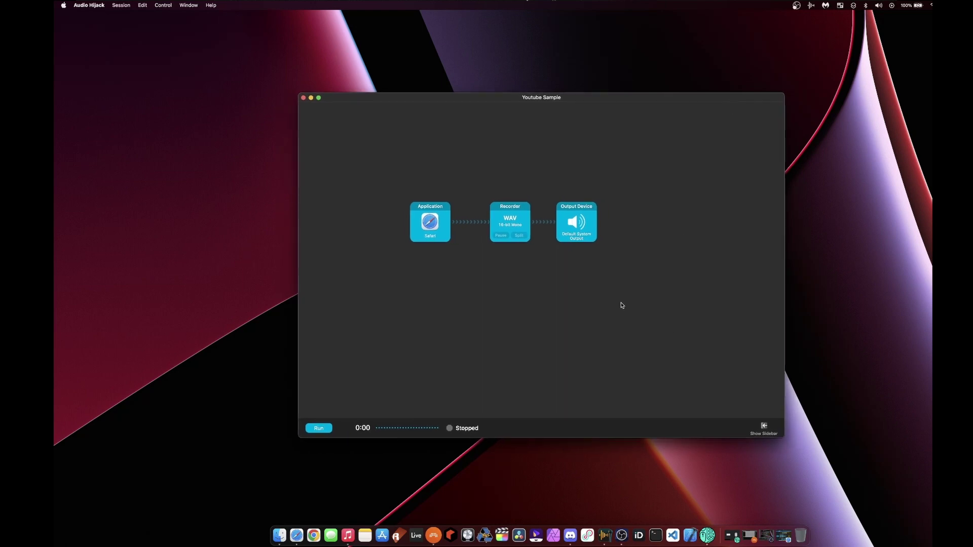
- Move the Recorder and Output Device blocks closer to the Application source
drag(638, 288, 380, 175)
drag(508, 215, 496, 215)
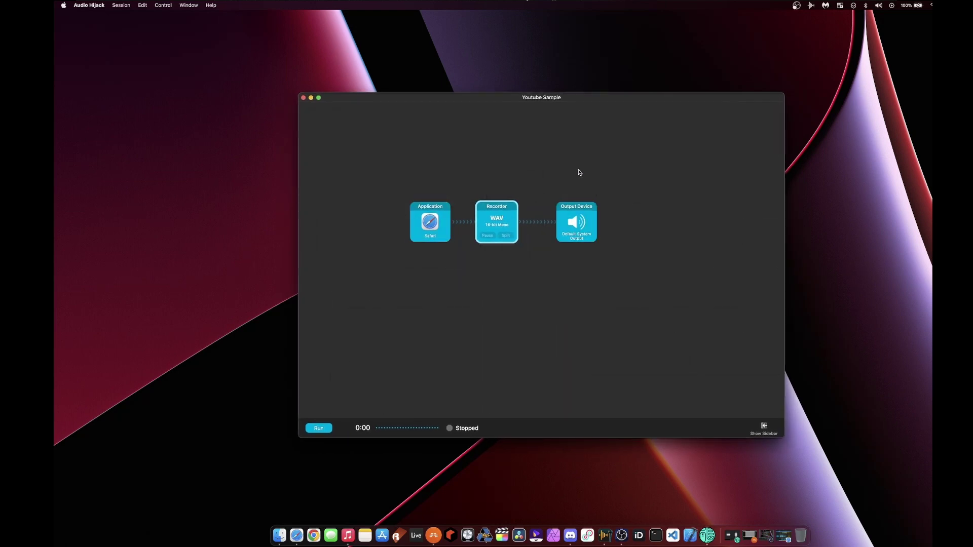
click(582, 189)
drag(578, 221, 566, 221)
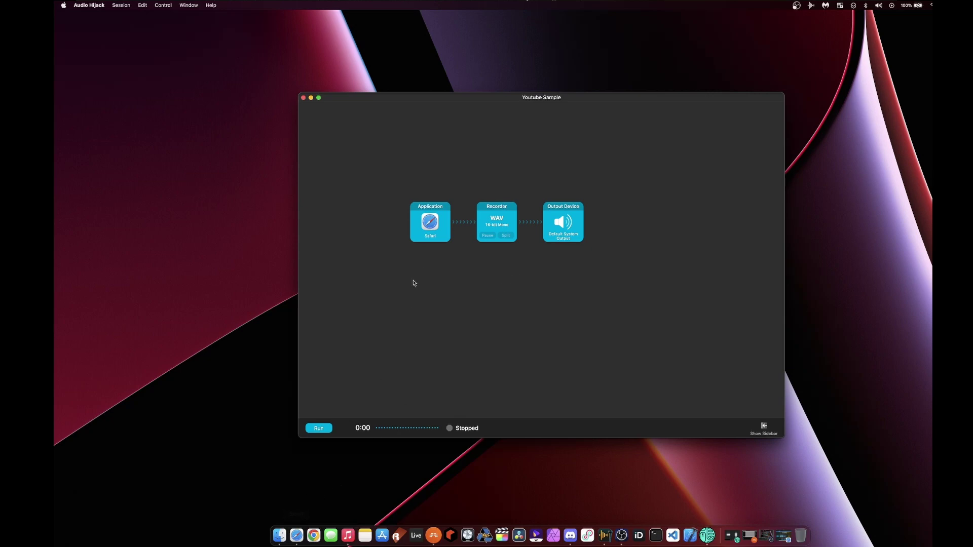
click(763, 428)
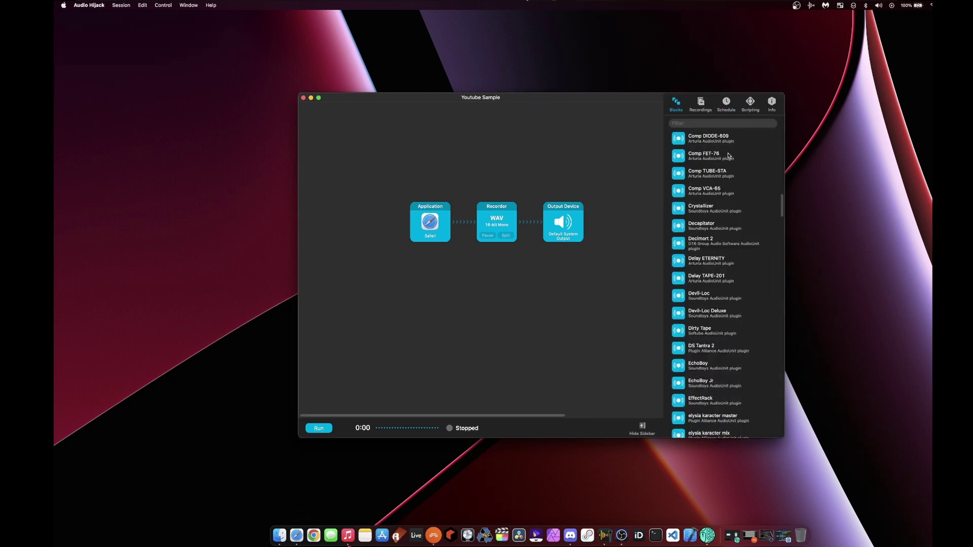
scroll(737, 167, up, 15)
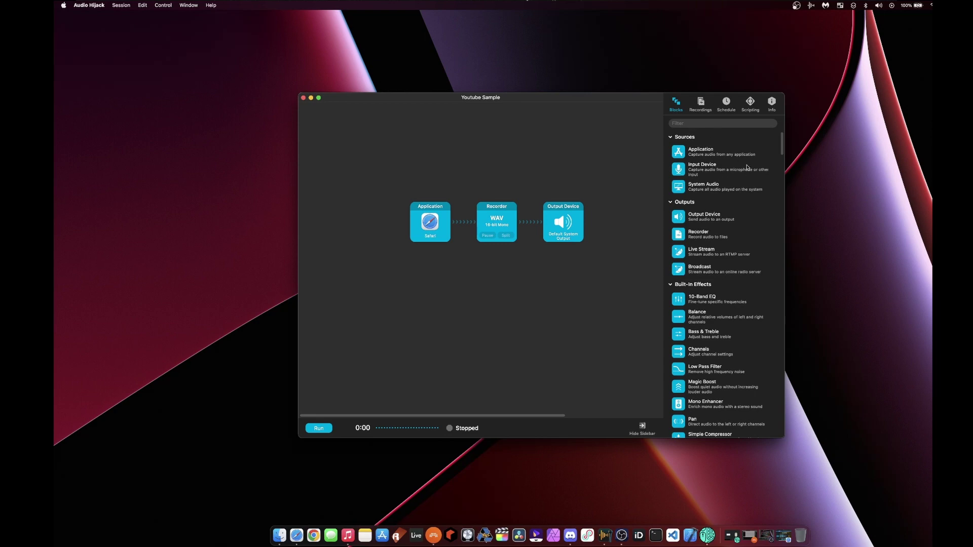
drag(701, 152, 552, 145)
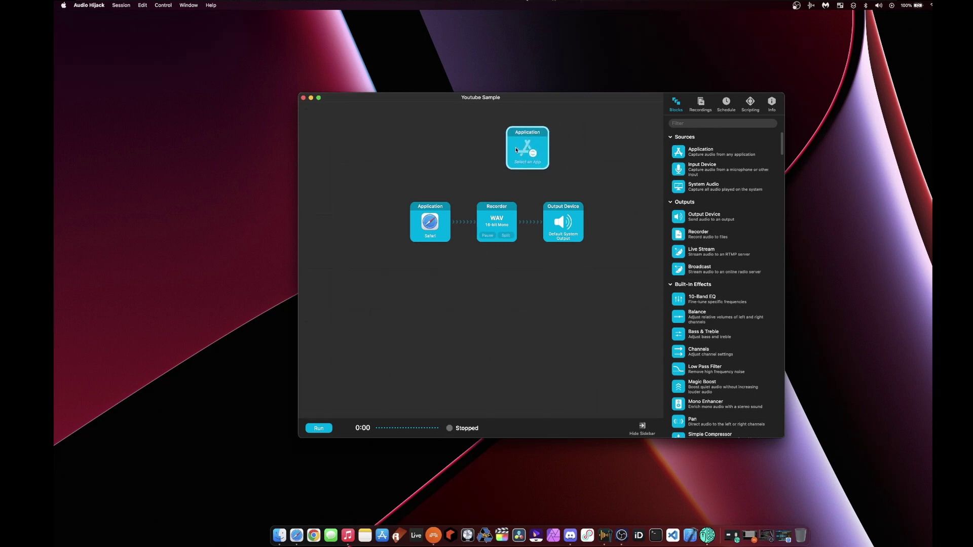
click(509, 146)
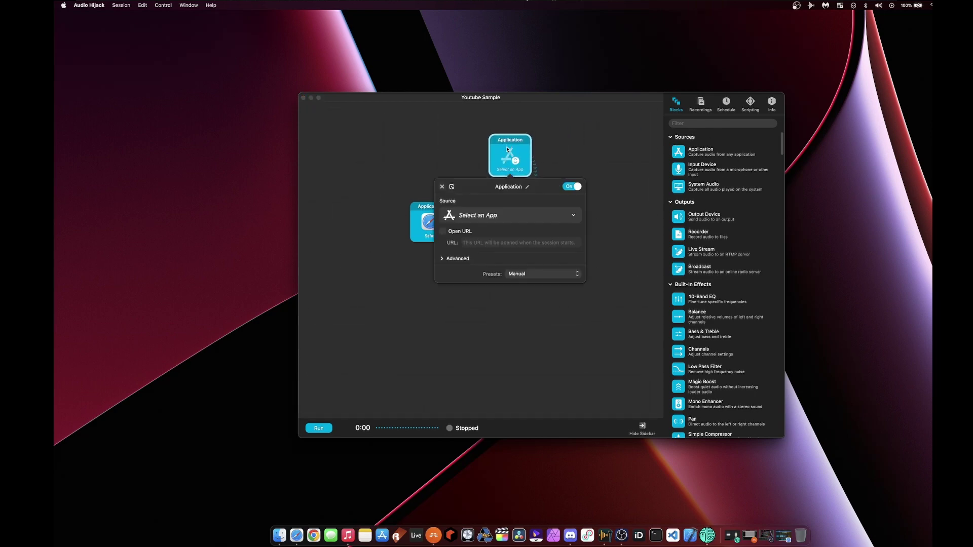
right_click(507, 147)
click(529, 169)
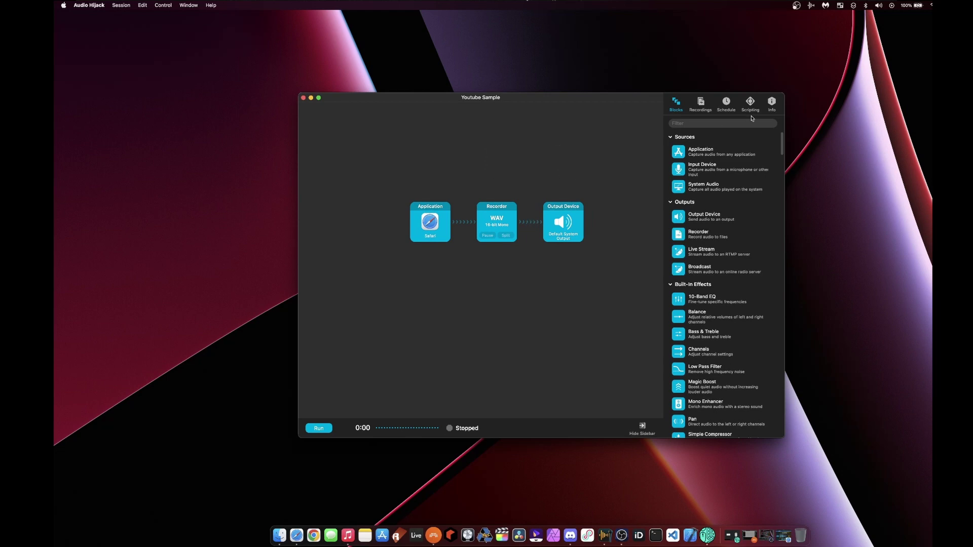
click(642, 427)
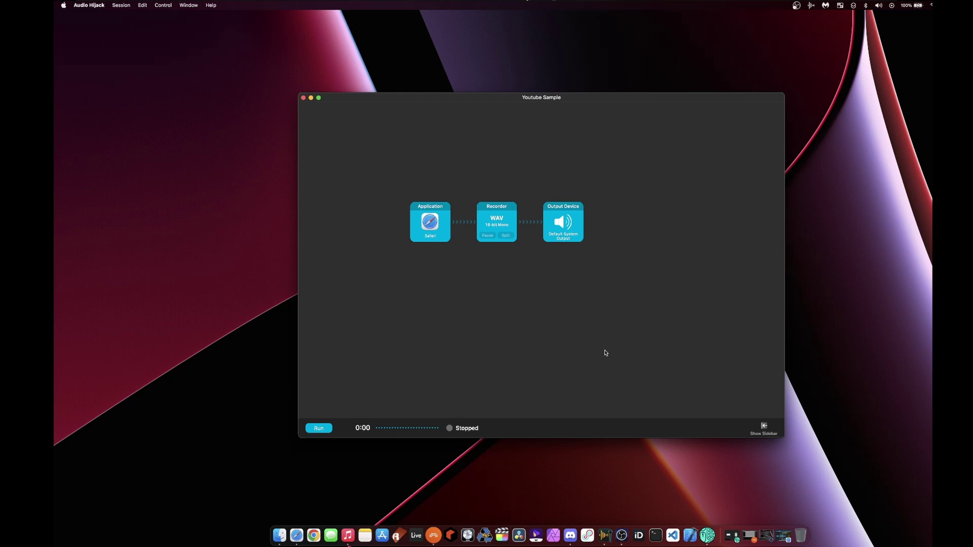
- Nudge the Application block left and confirm Safari remains its capture source
drag(439, 214, 432, 219)
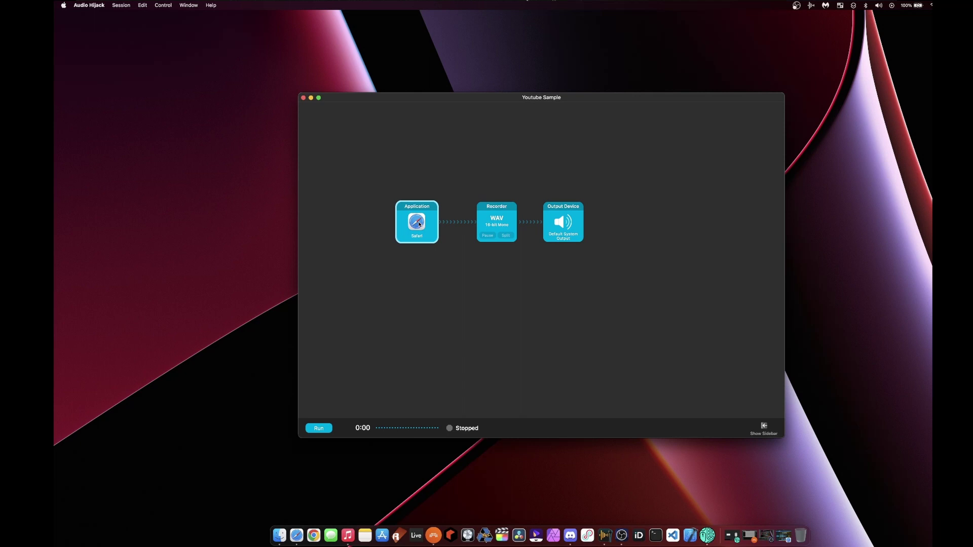
click(417, 221)
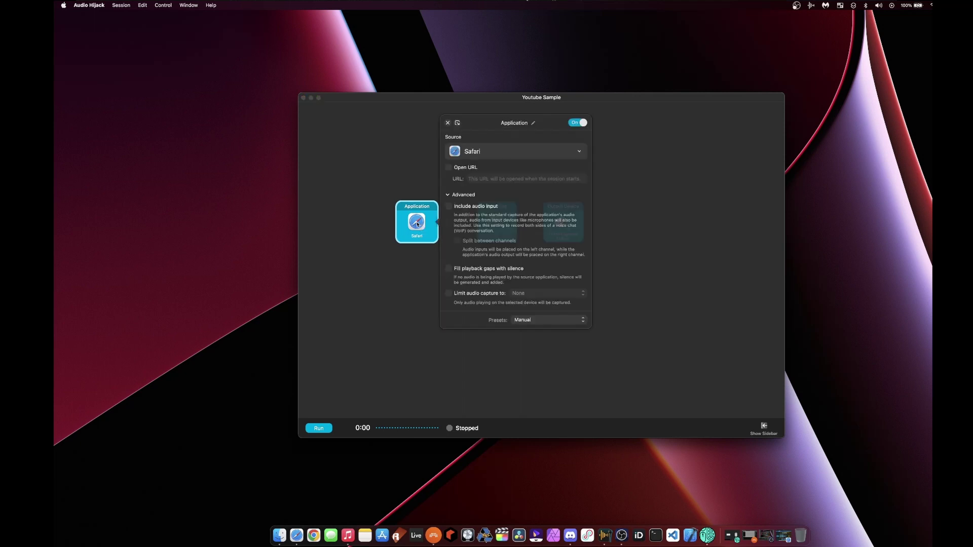
click(525, 156)
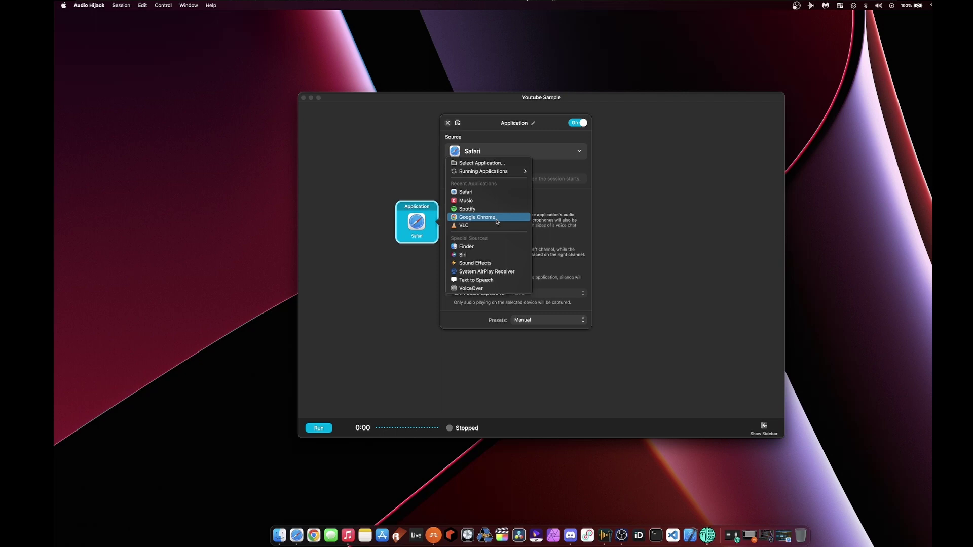
click(554, 195)
click(511, 153)
click(529, 142)
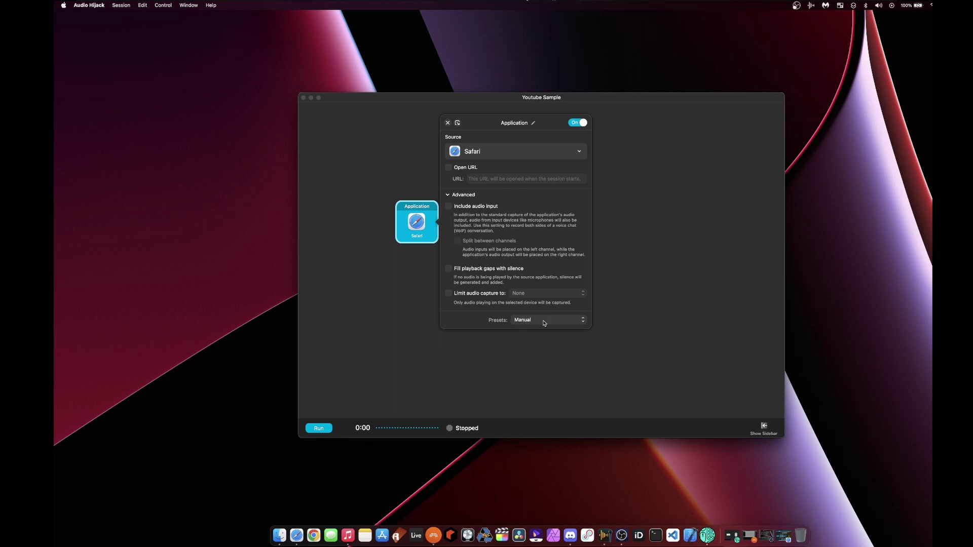
click(671, 249)
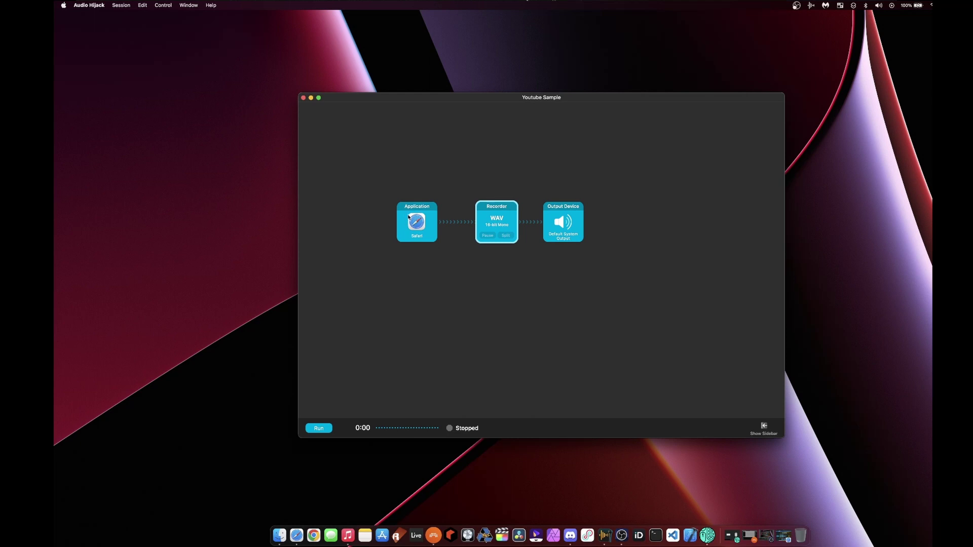
- Move the Application and Recorder blocks left and review the recorder's file name settings
drag(417, 217, 404, 218)
drag(498, 219, 488, 220)
click(487, 220)
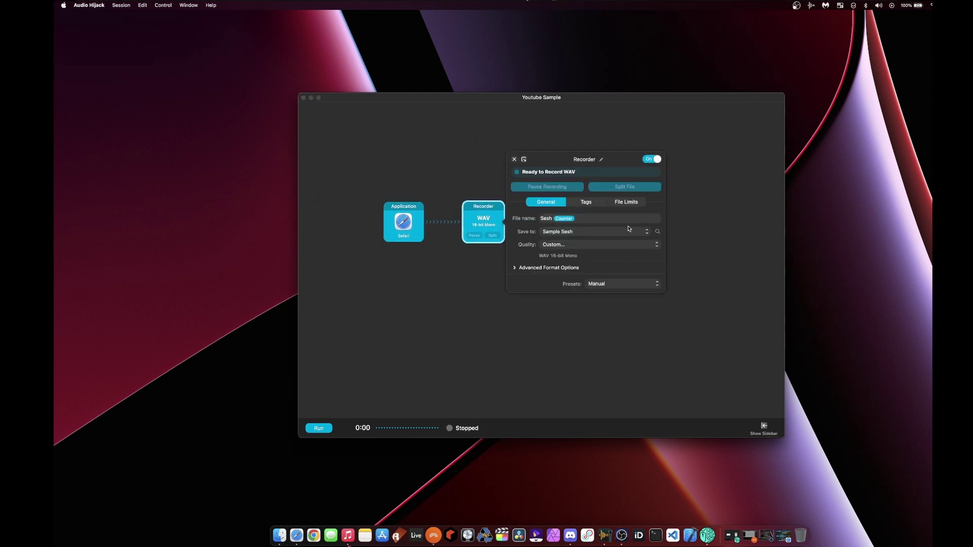
click(589, 219)
click(661, 219)
click(660, 212)
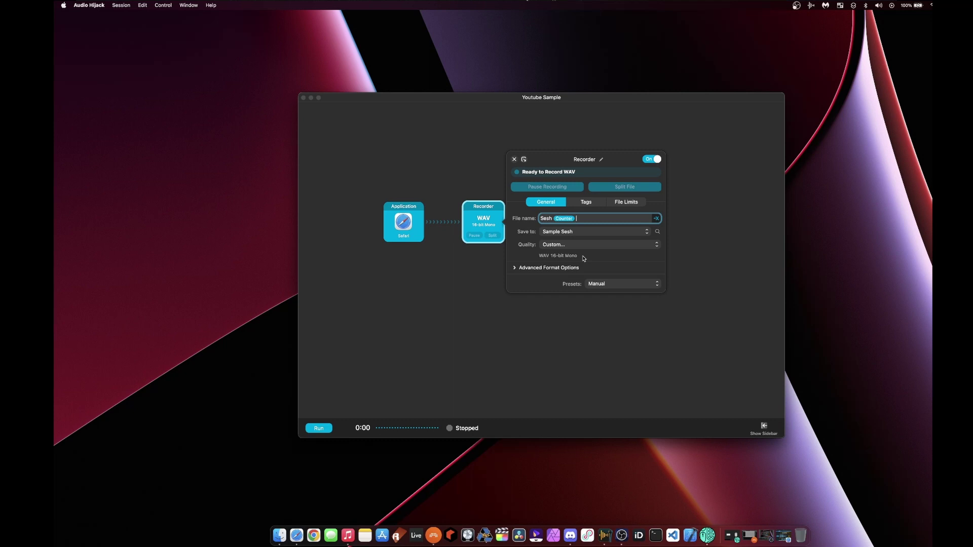
- Keep the recording format at WAV, 16 Bit, Auto sample rate and Mono
click(570, 268)
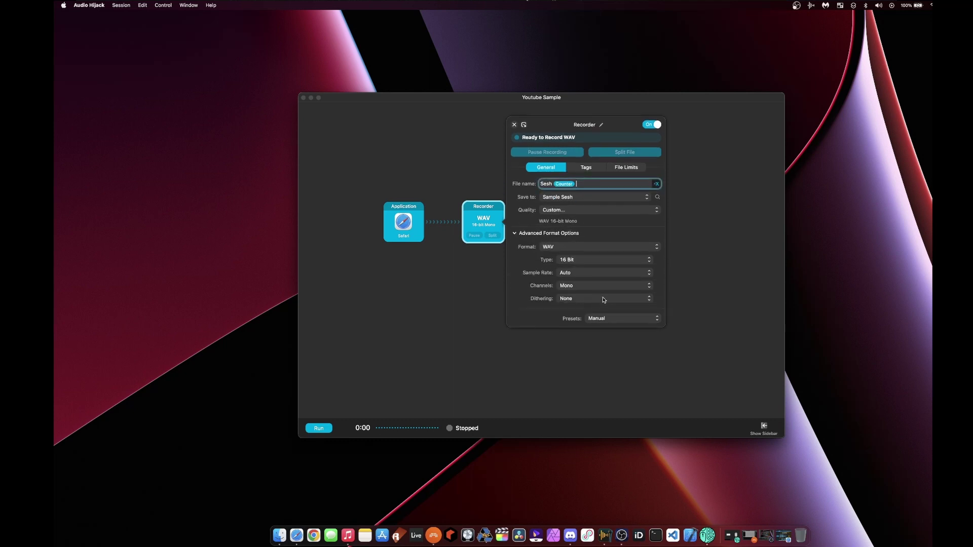
click(583, 248)
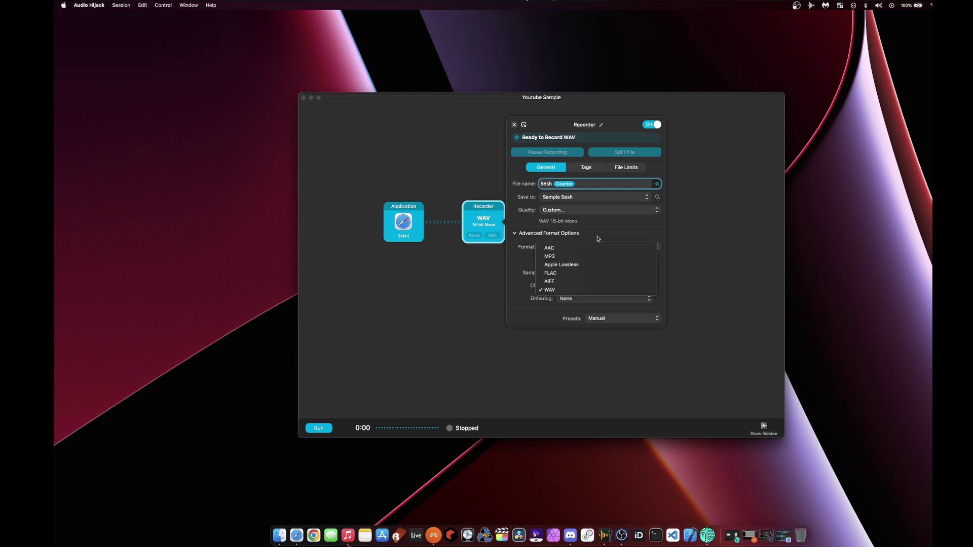
click(598, 239)
click(587, 265)
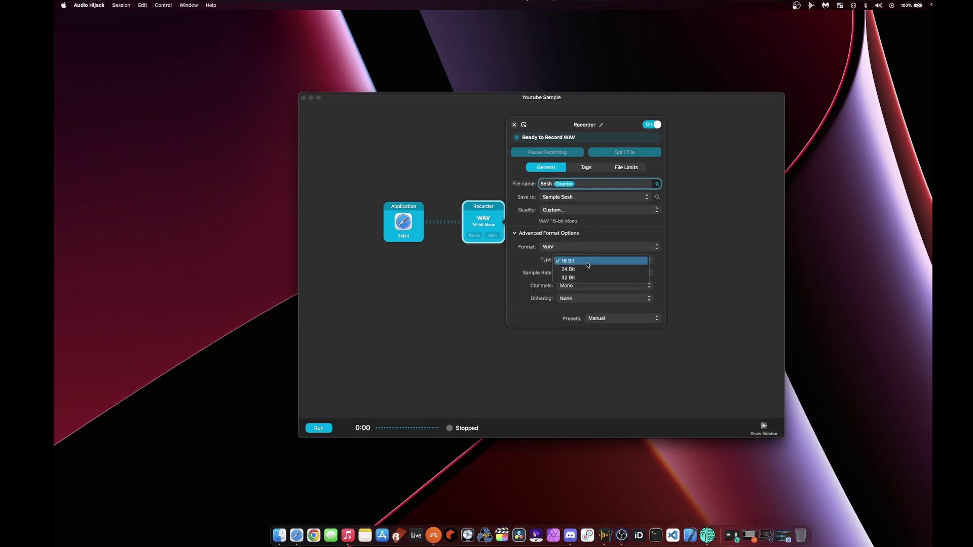
click(588, 263)
click(538, 271)
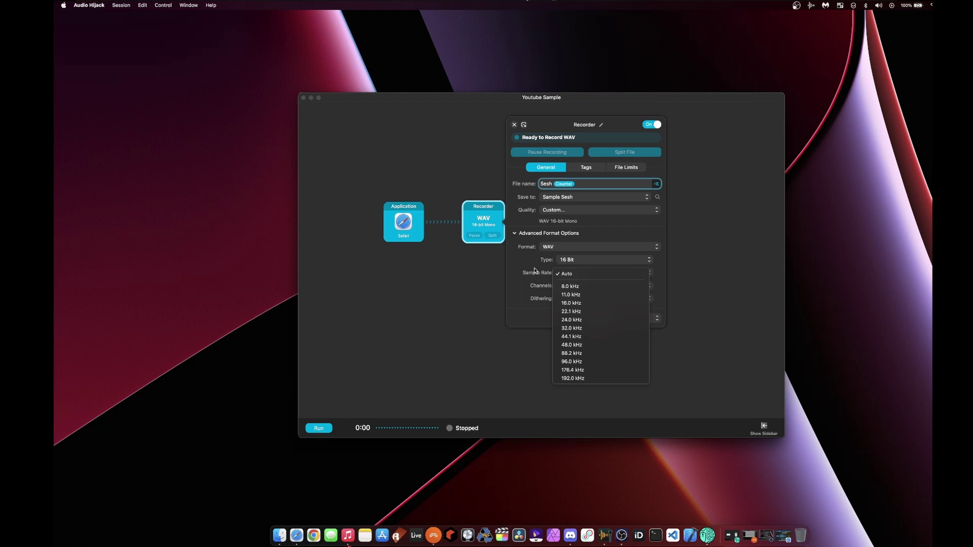
click(545, 276)
click(603, 285)
click(583, 285)
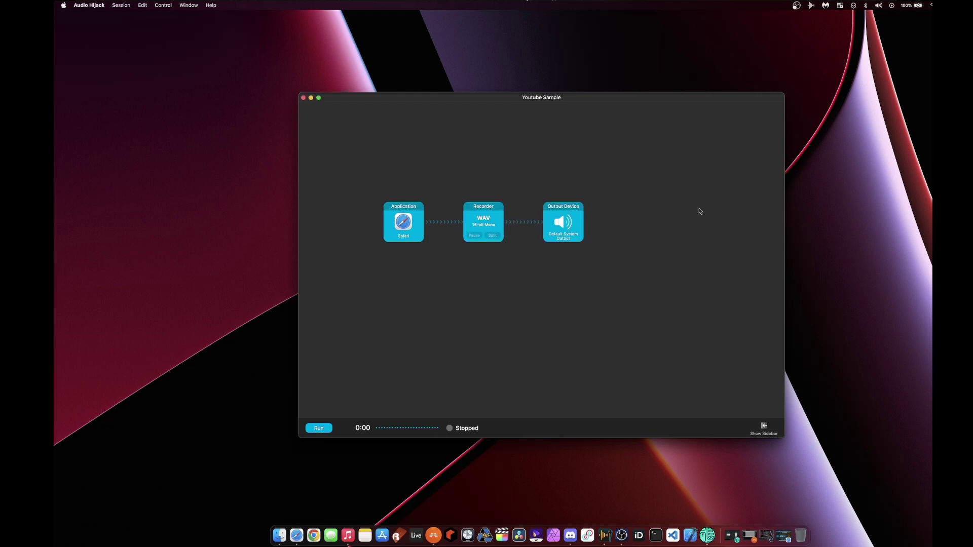
- Add a Default System Output device after the Recorder and shift the session window right
click(578, 216)
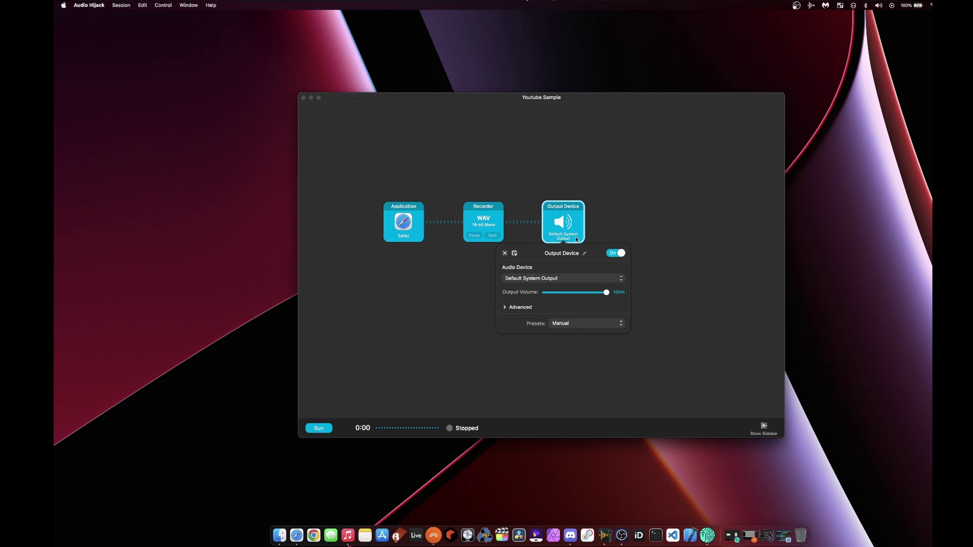
click(612, 210)
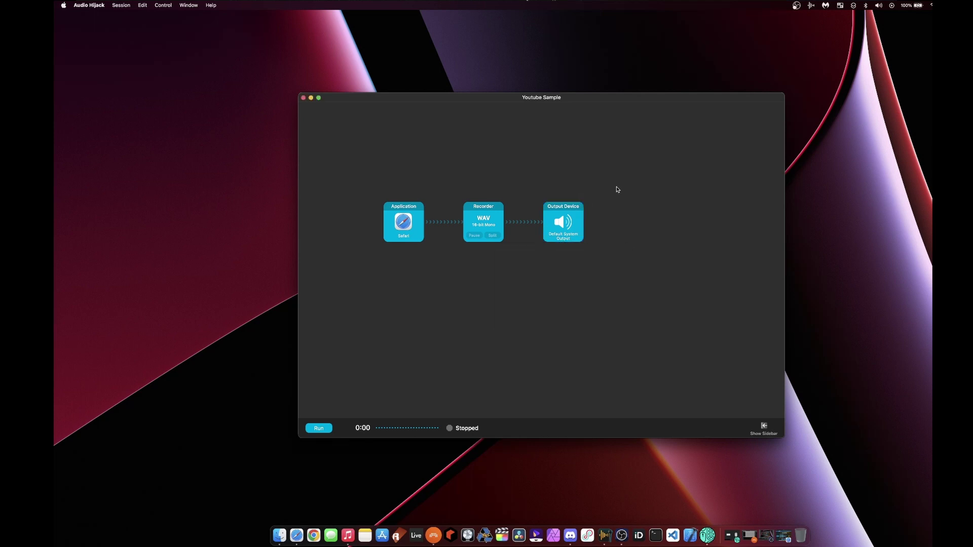
drag(463, 106, 516, 103)
- Show the YouTube Bitwig track playthrough in a smaller Safari window left of the session
key(super+Tab)
key(super+Tab)
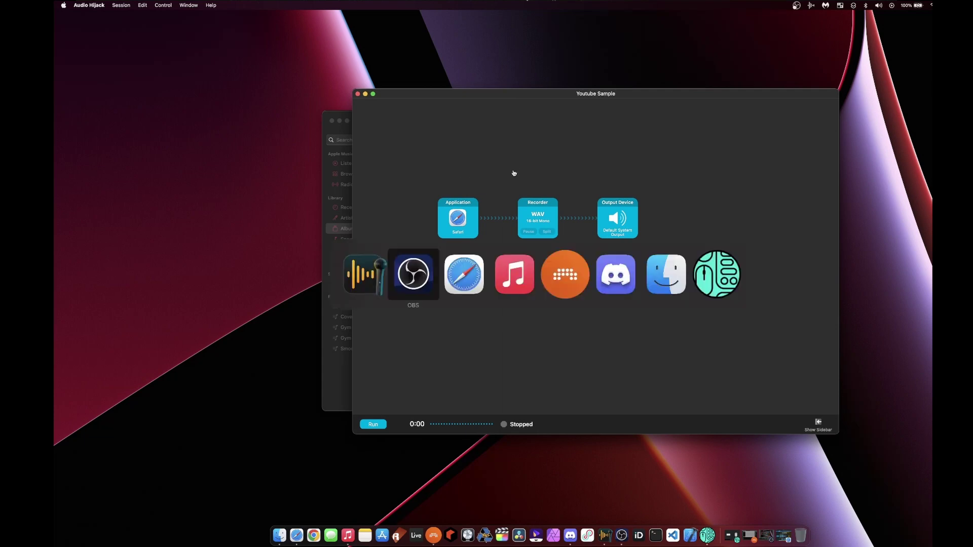
click(296, 535)
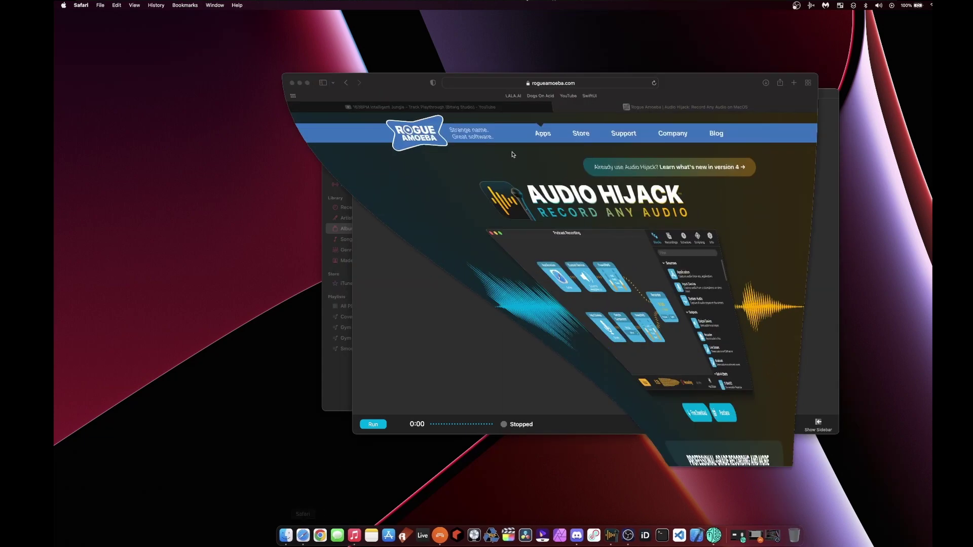
drag(624, 105, 464, 100)
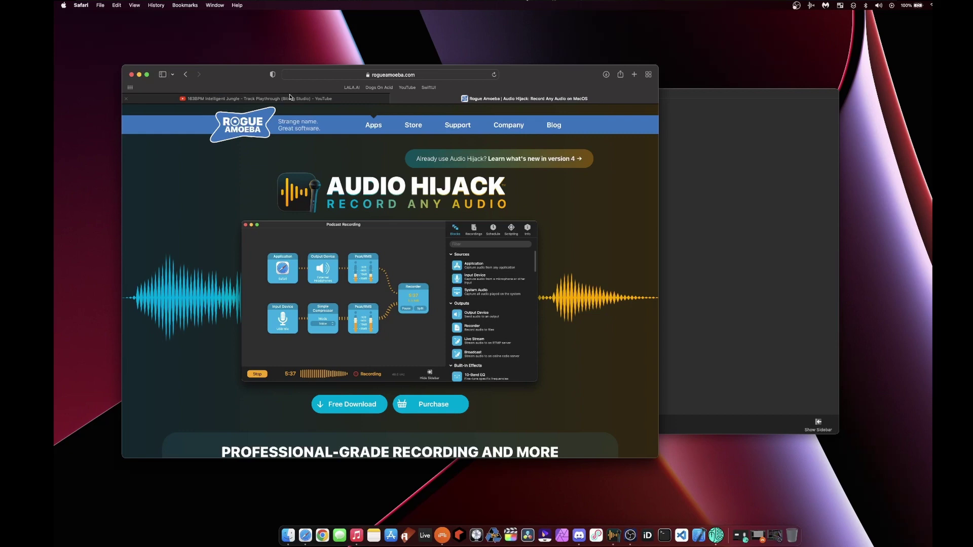
click(256, 99)
drag(509, 64, 459, 60)
drag(608, 60, 352, 89)
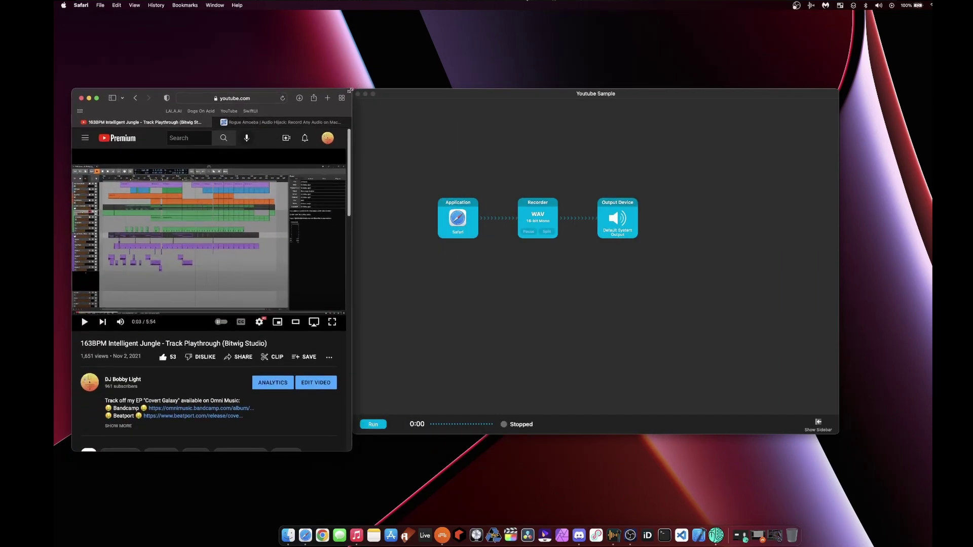
click(382, 396)
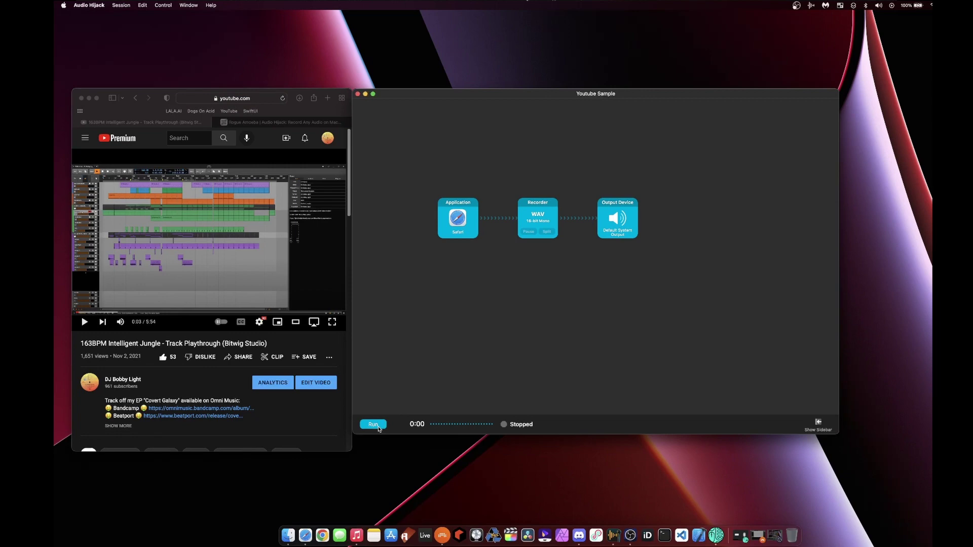
- Record six seconds of the playing YouTube video's audio, then stop the session
click(373, 425)
click(201, 232)
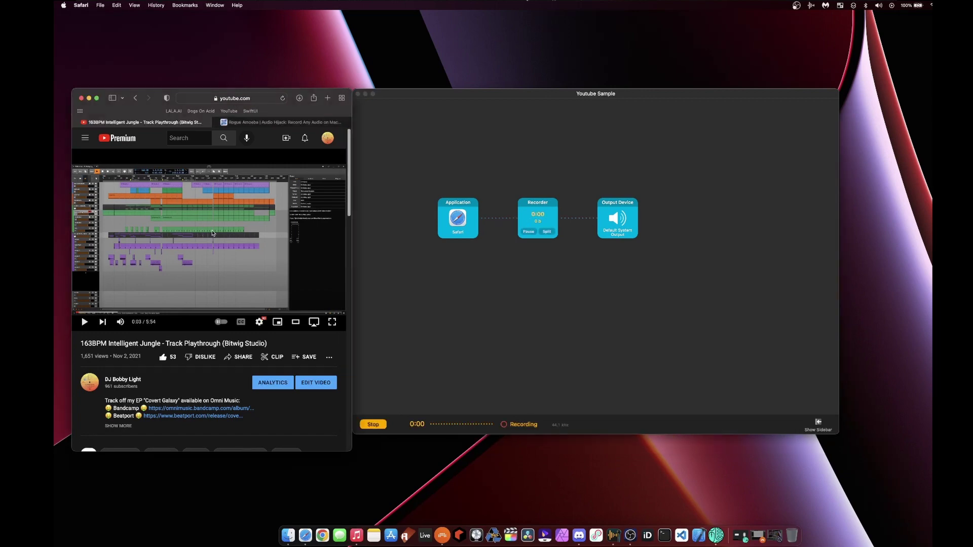
click(208, 240)
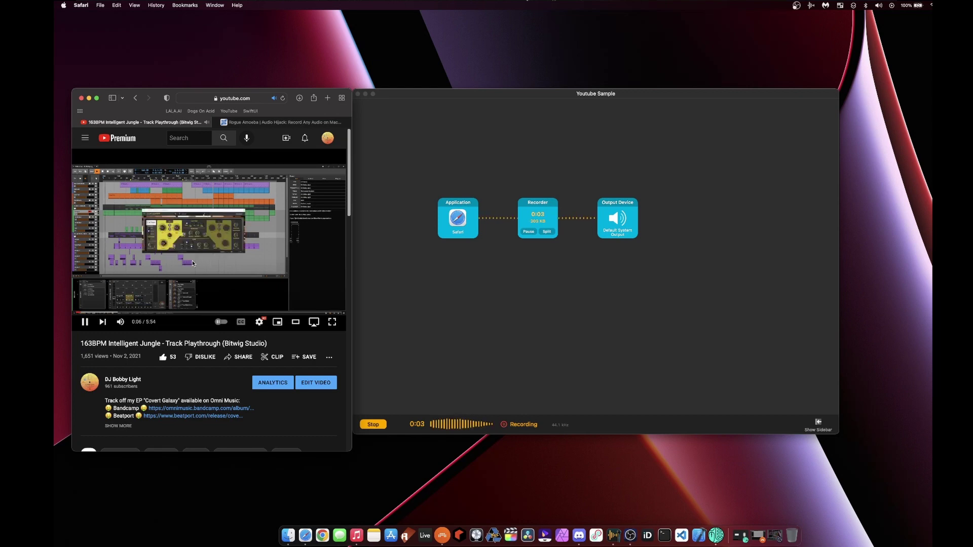
click(206, 264)
click(427, 334)
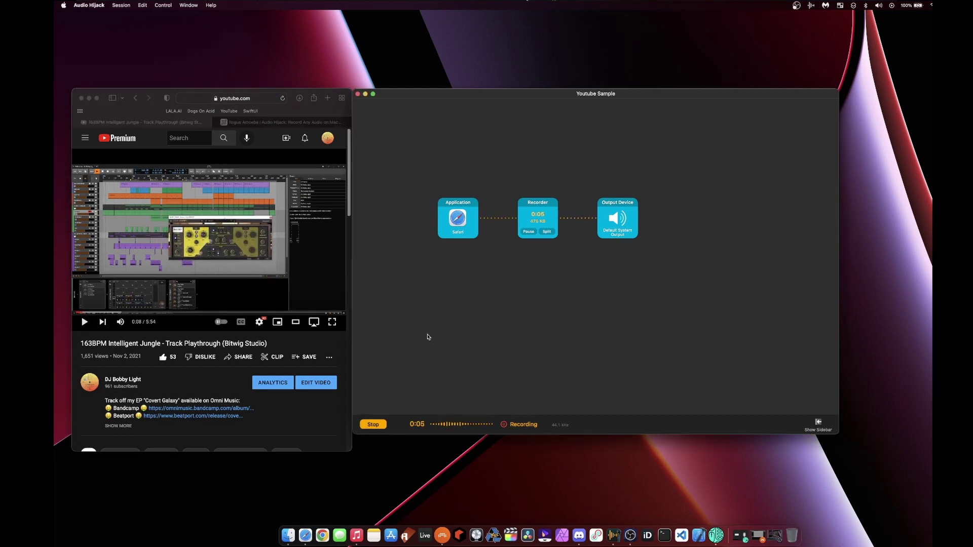
click(374, 425)
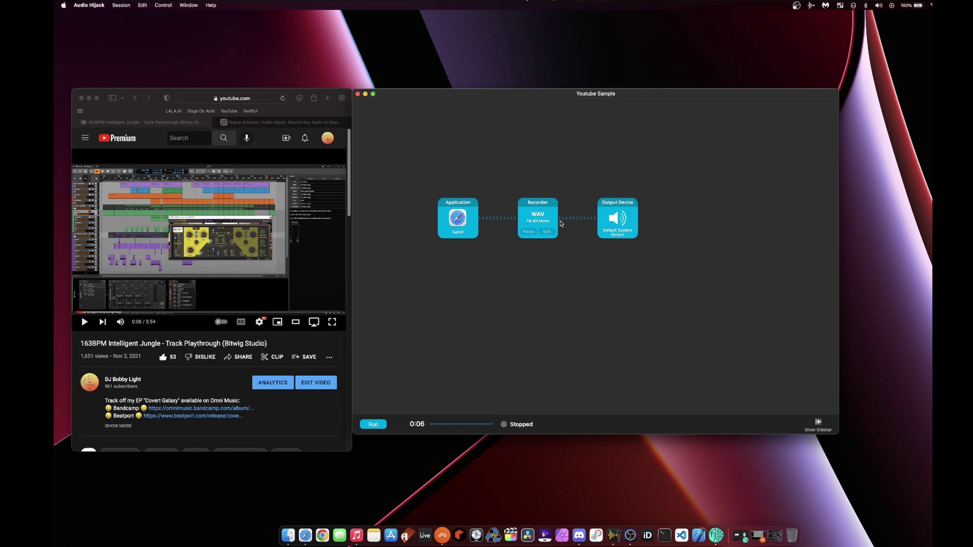
- Open the sidebar's Recordings list and play back the newest recording, Sesh 1 47
click(818, 423)
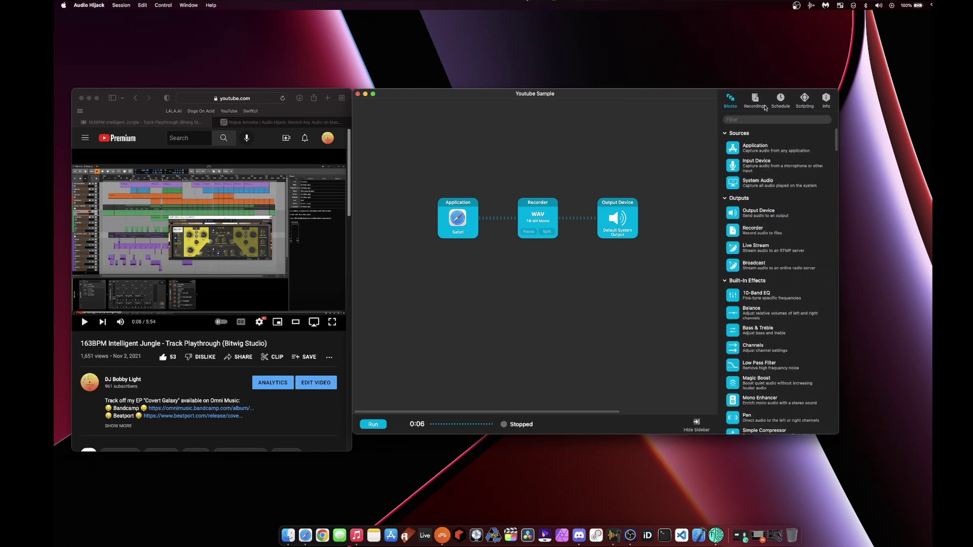
click(755, 100)
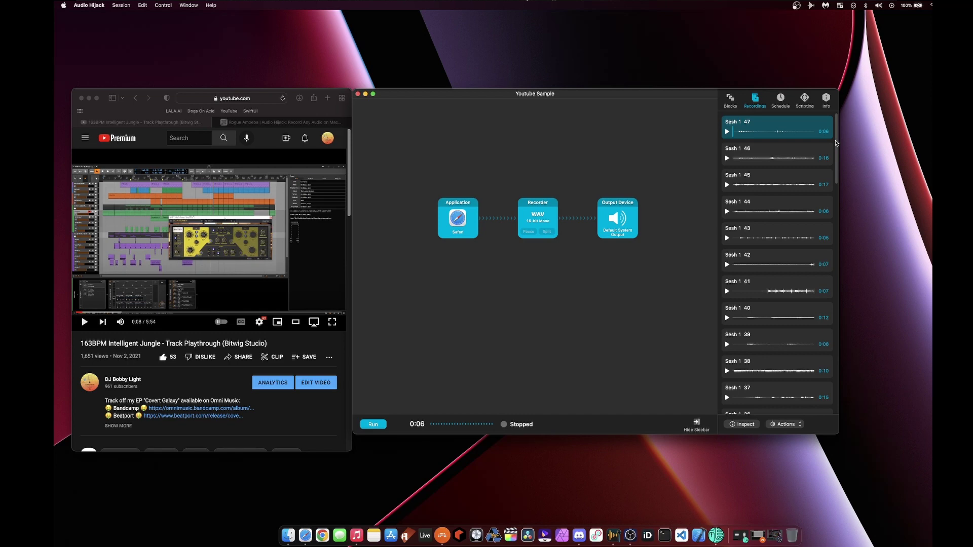
drag(835, 143, 845, 202)
click(727, 133)
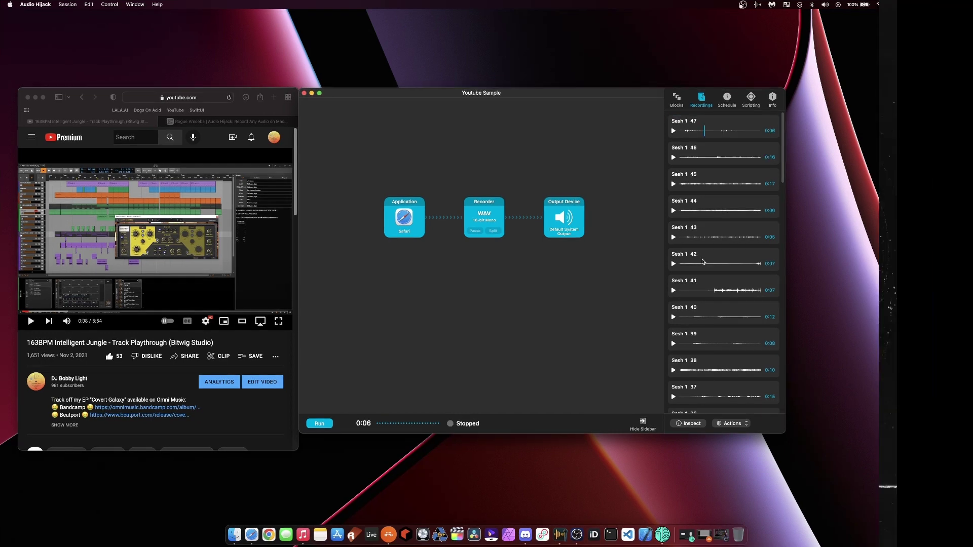
scroll(755, 264, down, 10)
scroll(702, 262, down, 5)
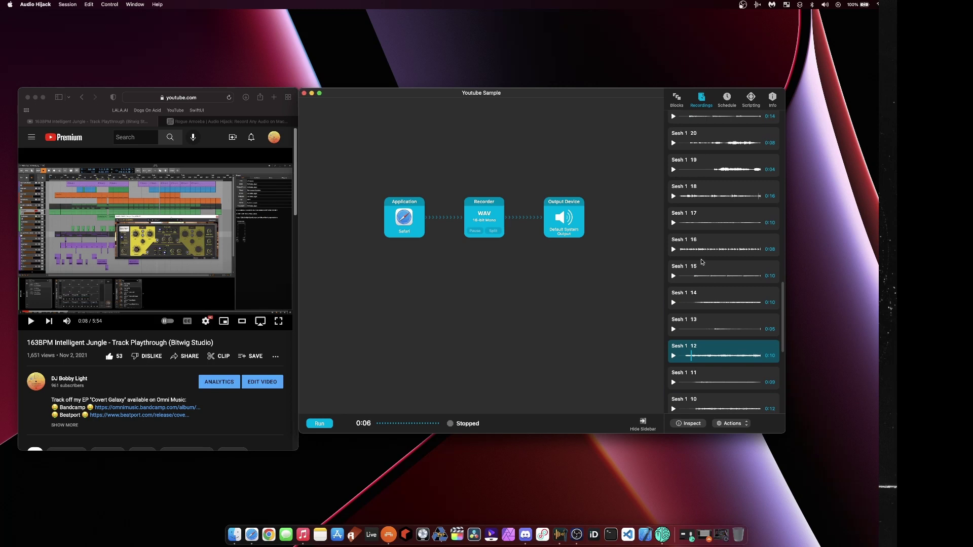
- Preview recording Sesh 1 12 in its details window, then close it
double_click(722, 231)
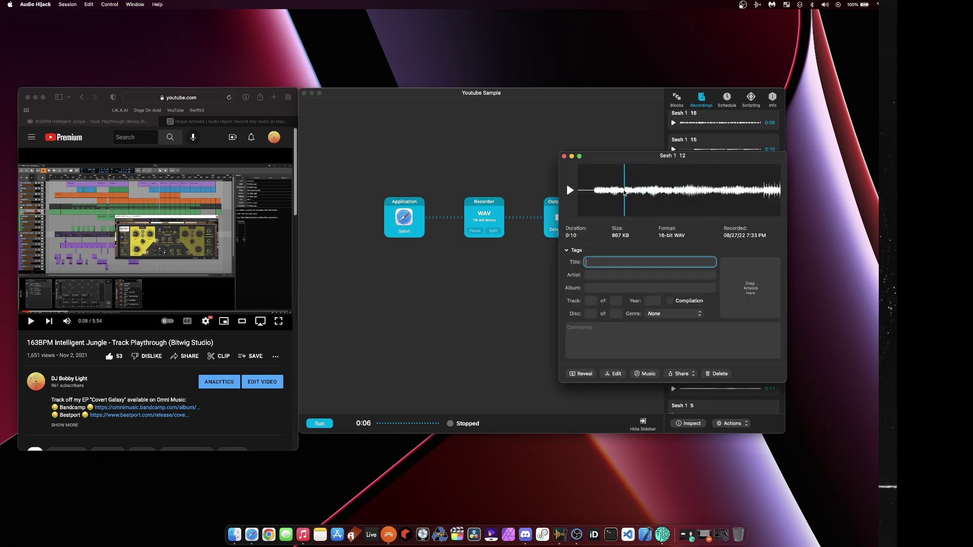
click(570, 191)
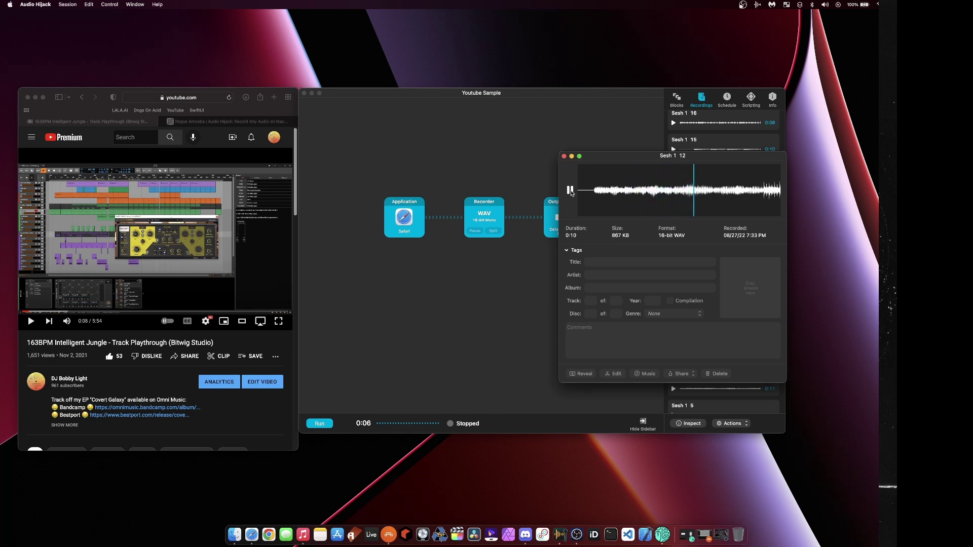
key(space)
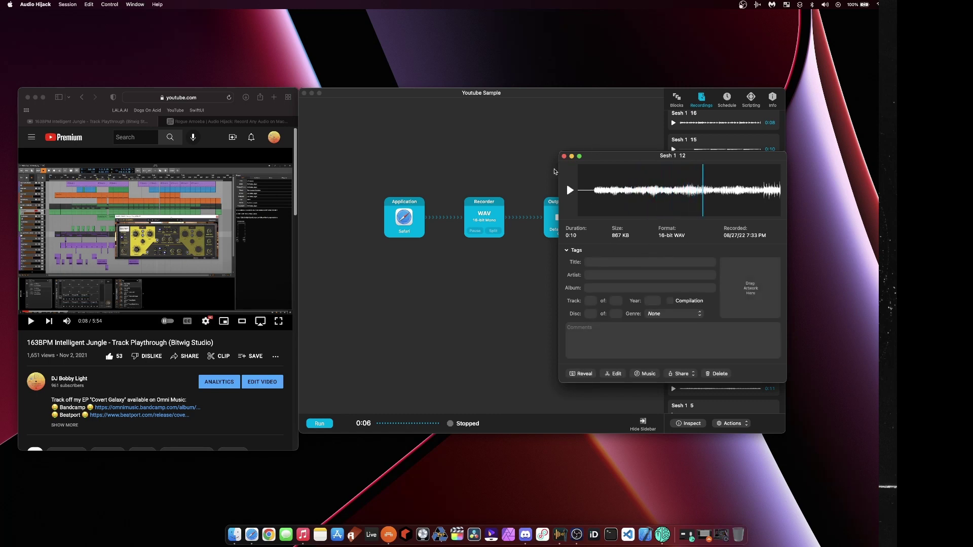
click(563, 156)
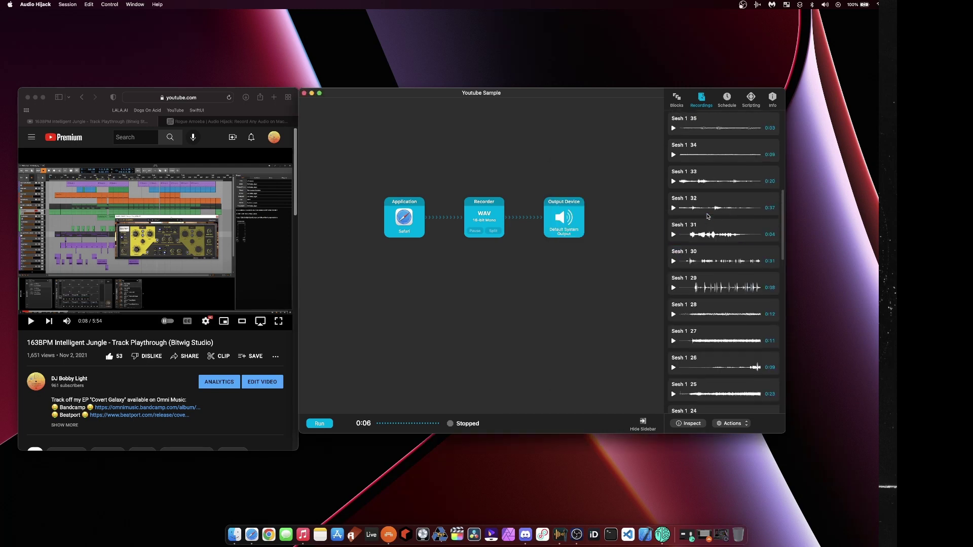
- Switch the Application source from Safari to Music
drag(543, 96, 541, 97)
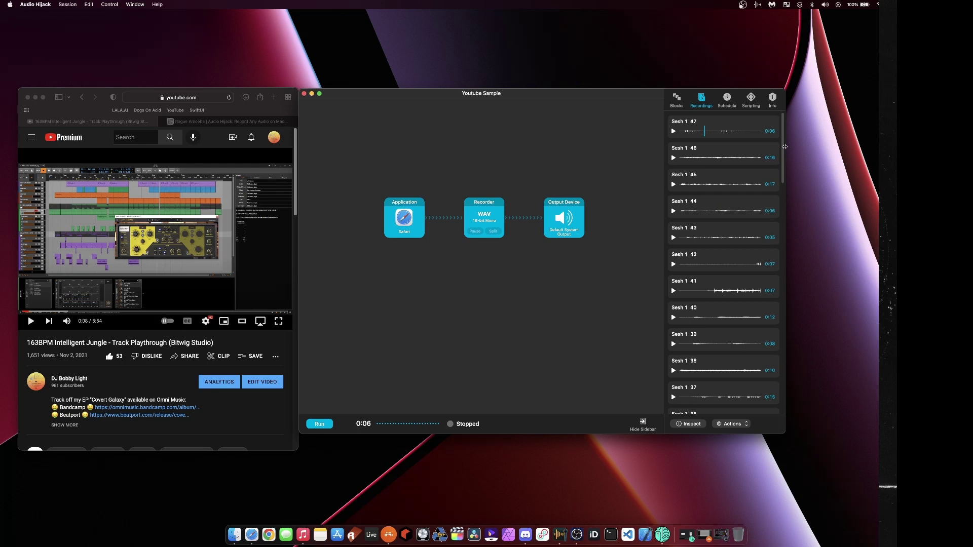
mouse_move(783, 148)
mouse_down()
mouse_move(779, 324)
mouse_move(784, 152)
mouse_up()
click(399, 219)
click(483, 148)
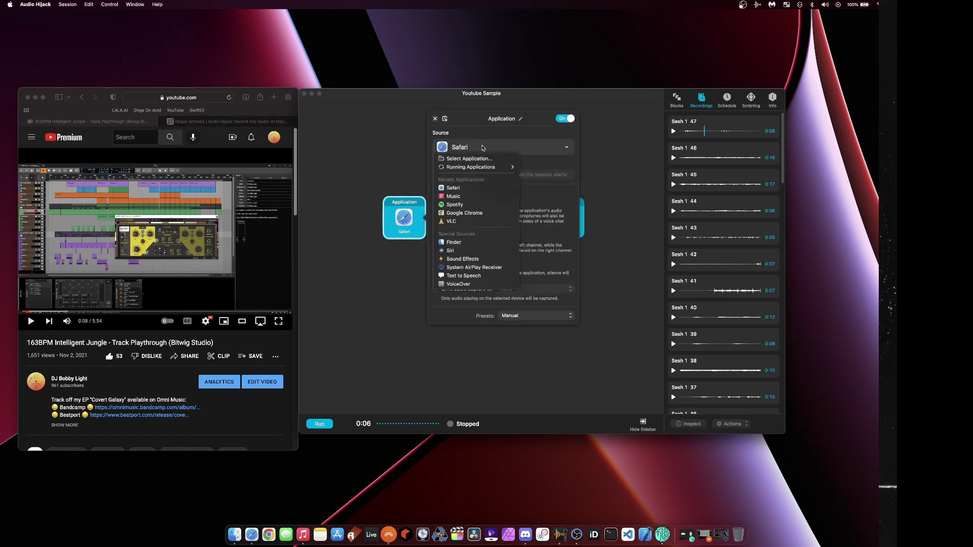
click(481, 200)
click(383, 167)
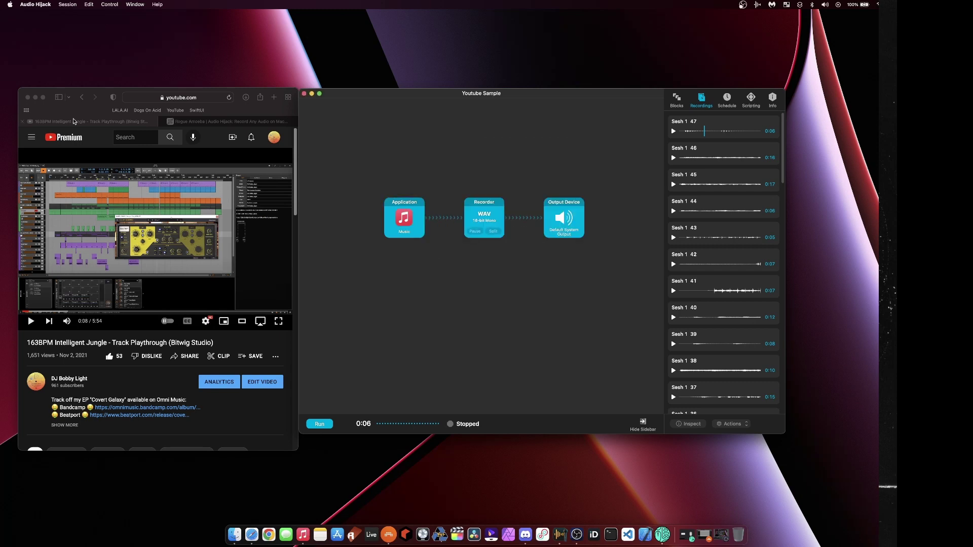
- Minimize Safari, close the Music window and reposition the session window
click(35, 97)
click(294, 534)
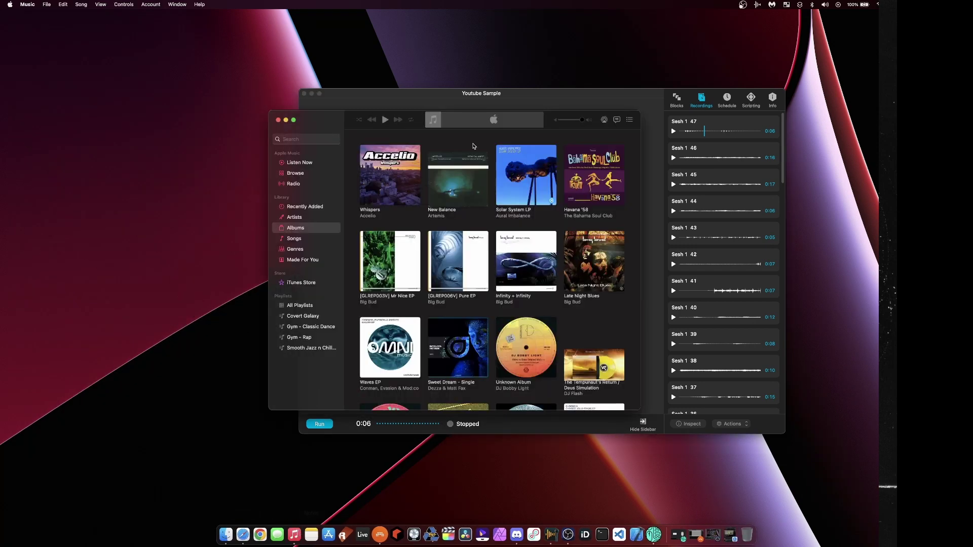
drag(553, 117, 306, 107)
click(306, 99)
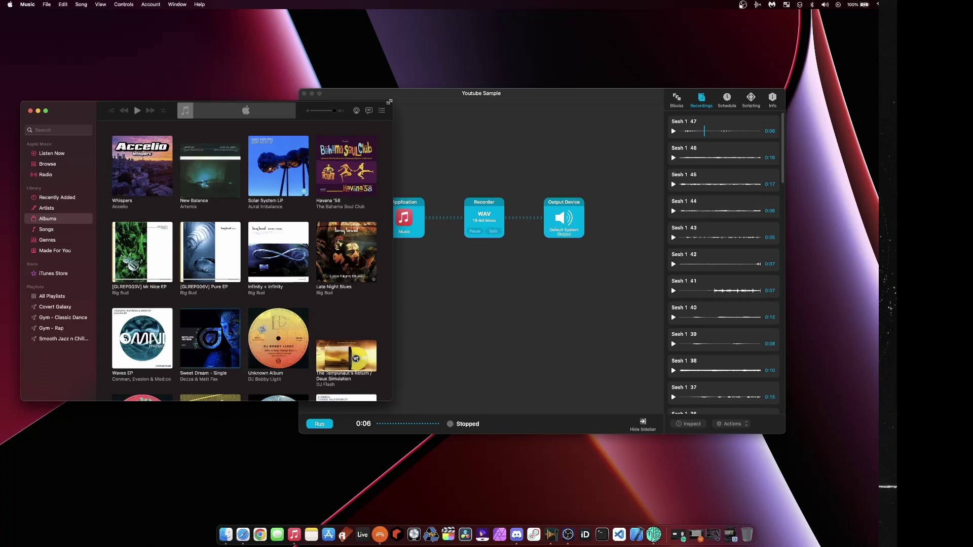
drag(404, 97, 511, 96)
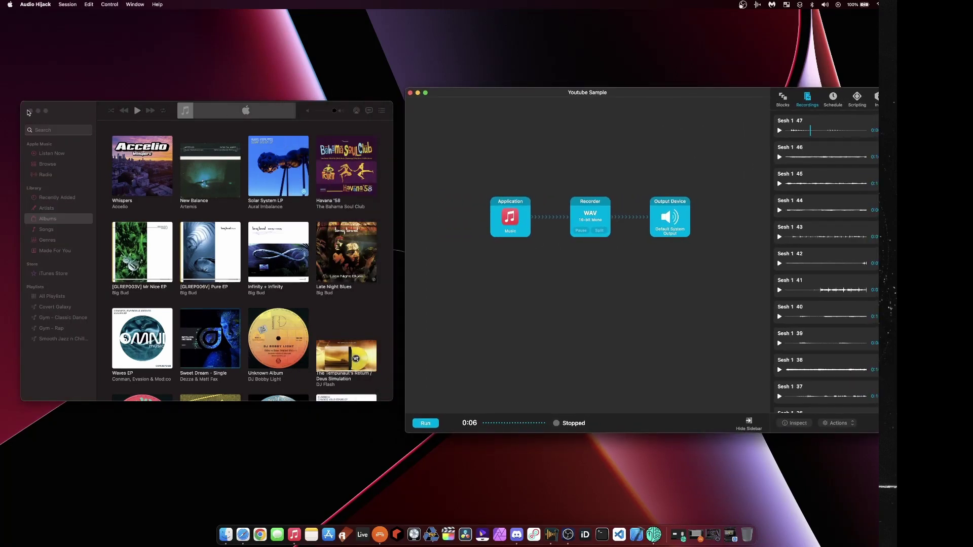
click(30, 111)
drag(647, 93, 505, 93)
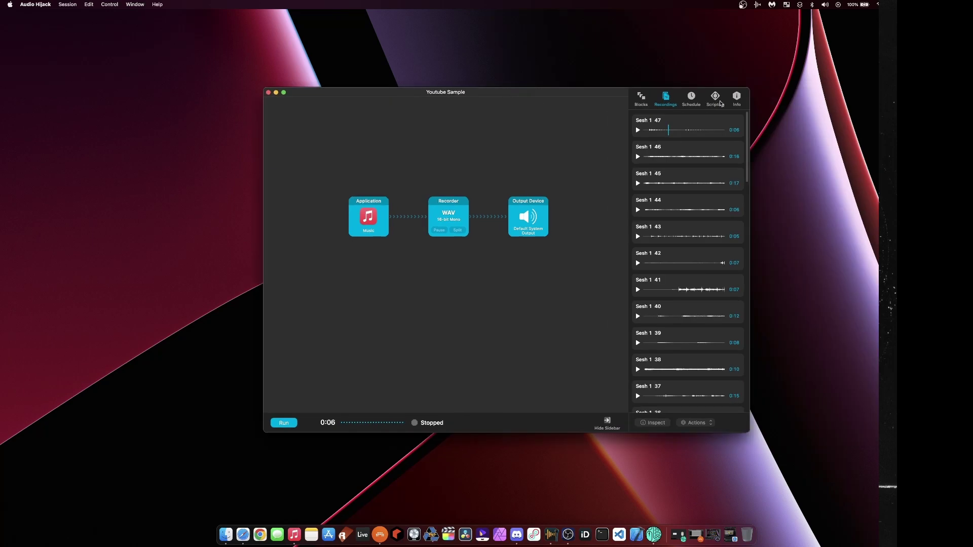
- Insert a Low Pass Filter after the Music source with its cutoff lowered to 10.0 kHz
click(641, 97)
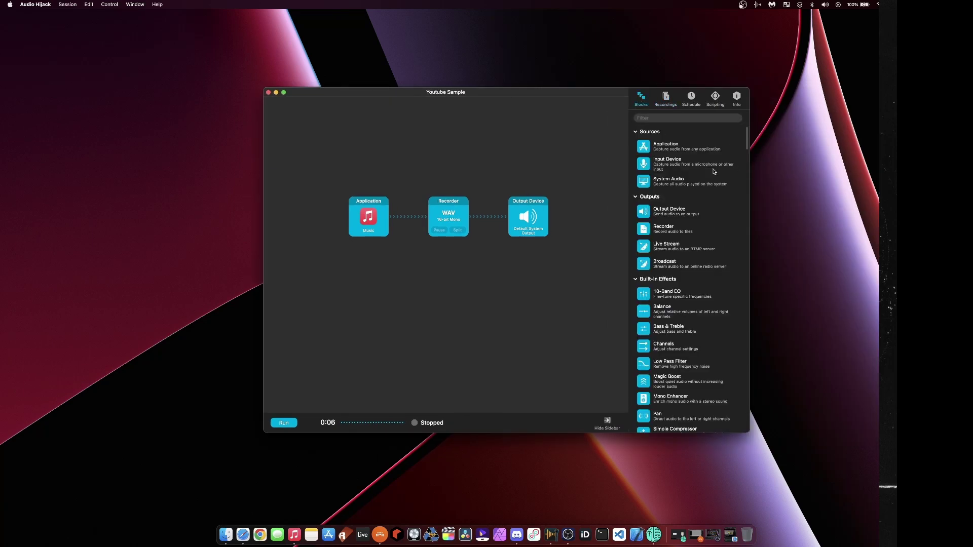
drag(385, 212, 358, 213)
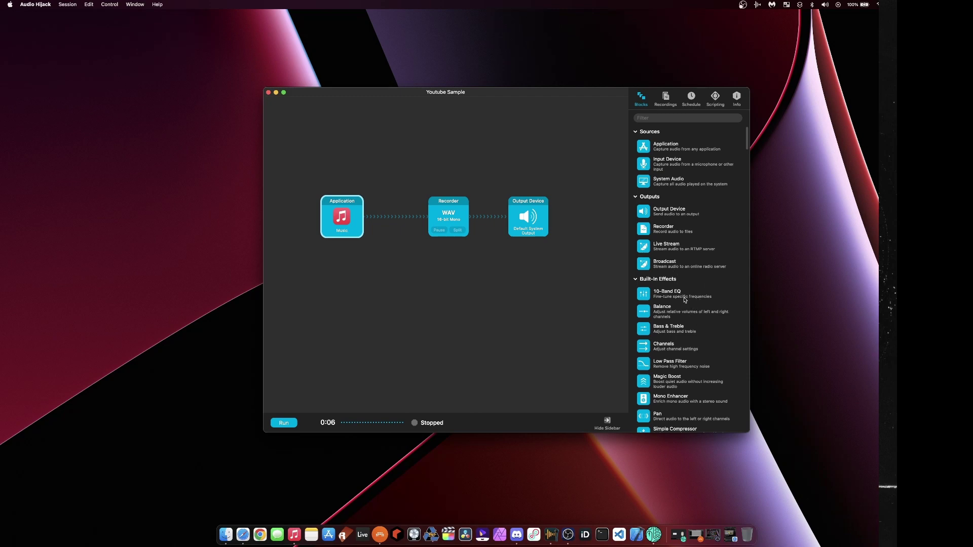
drag(683, 369, 385, 217)
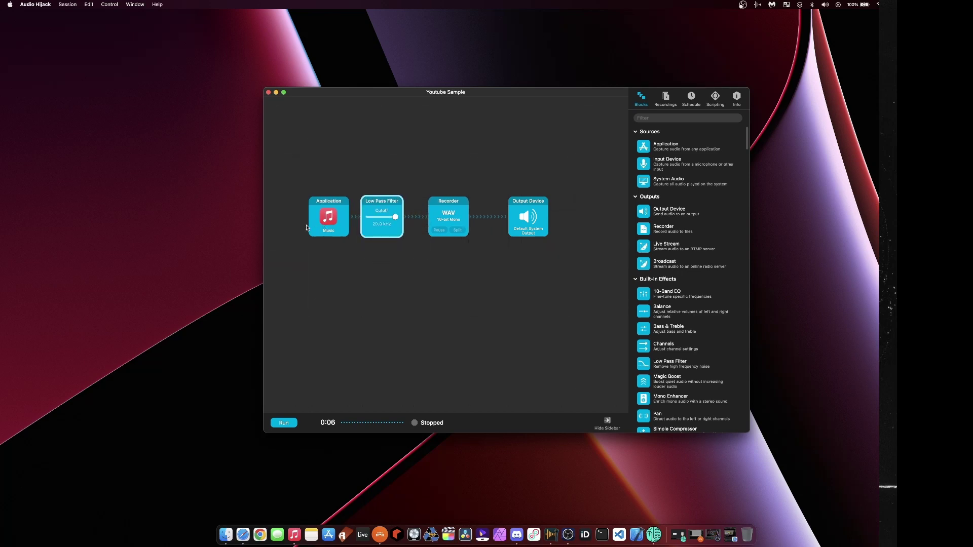
drag(395, 219, 382, 218)
scroll(682, 356, down, 1)
click(679, 390)
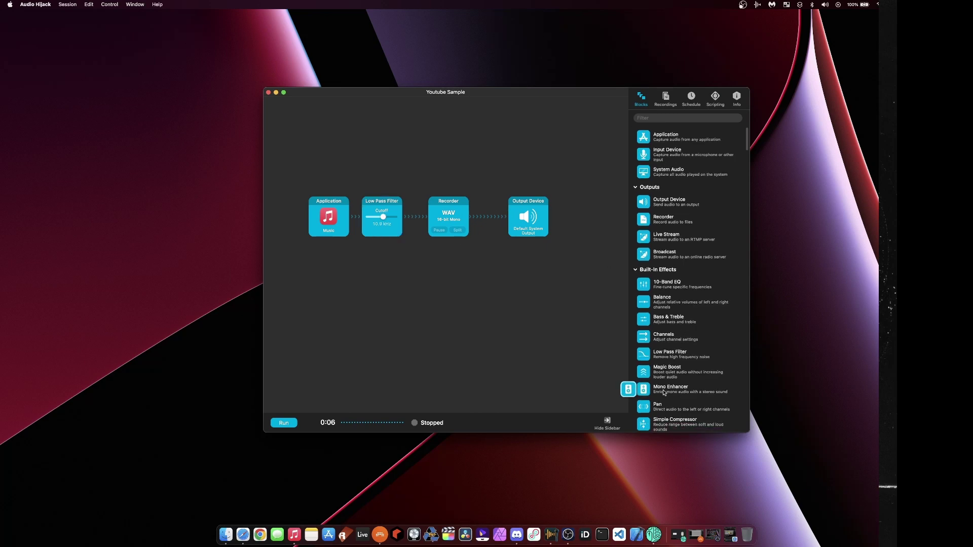
- Insert a Simple Compressor between the Music source and the Low Pass Filter
drag(672, 431, 438, 199)
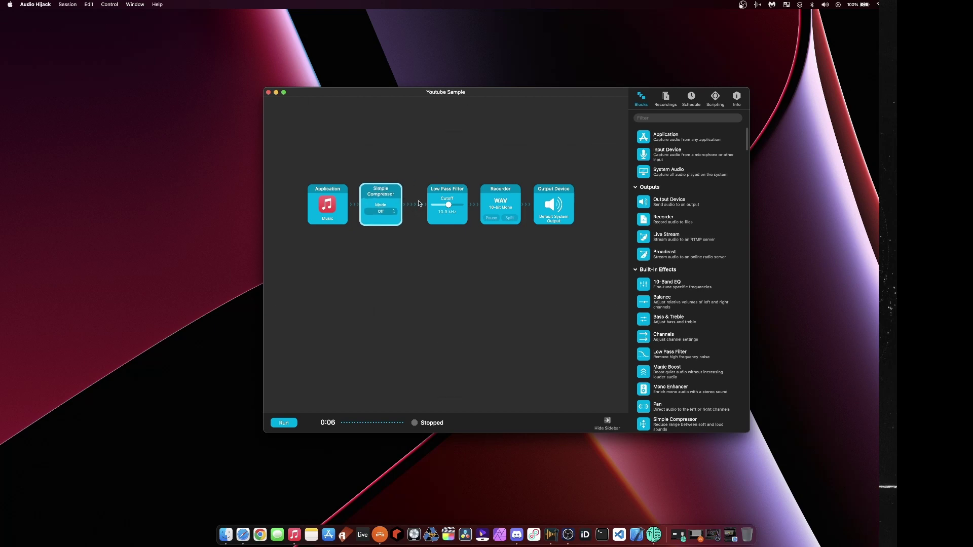
click(432, 202)
scroll(678, 238, up, 1)
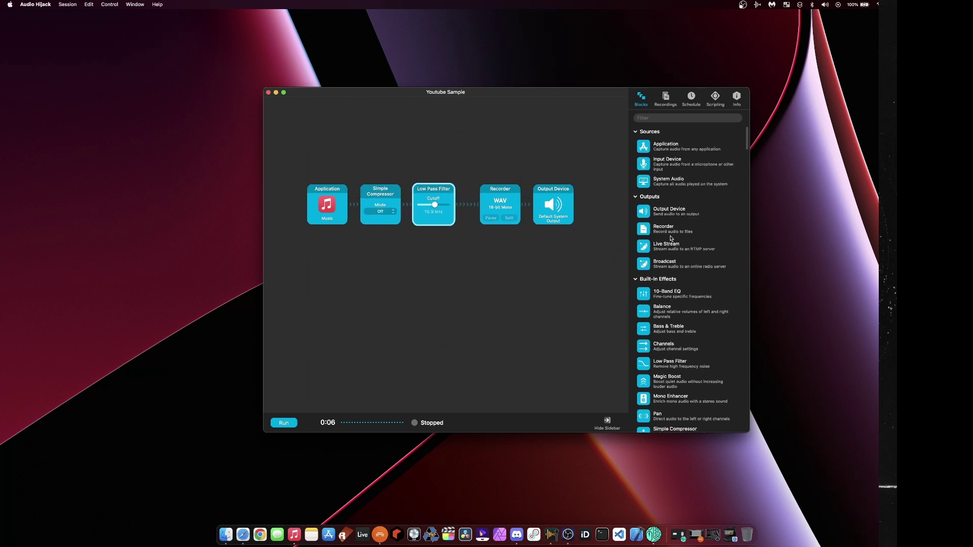
scroll(678, 239, down, 5)
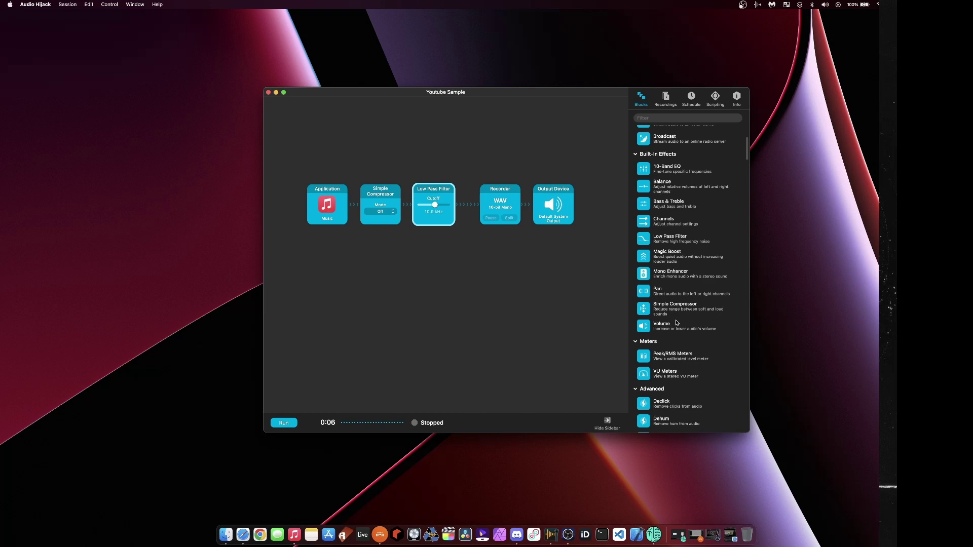
- Drag Peak/RMS Meters from the Blocks list into the chain just before the Recorder
scroll(675, 324, down, 1)
drag(669, 350, 486, 205)
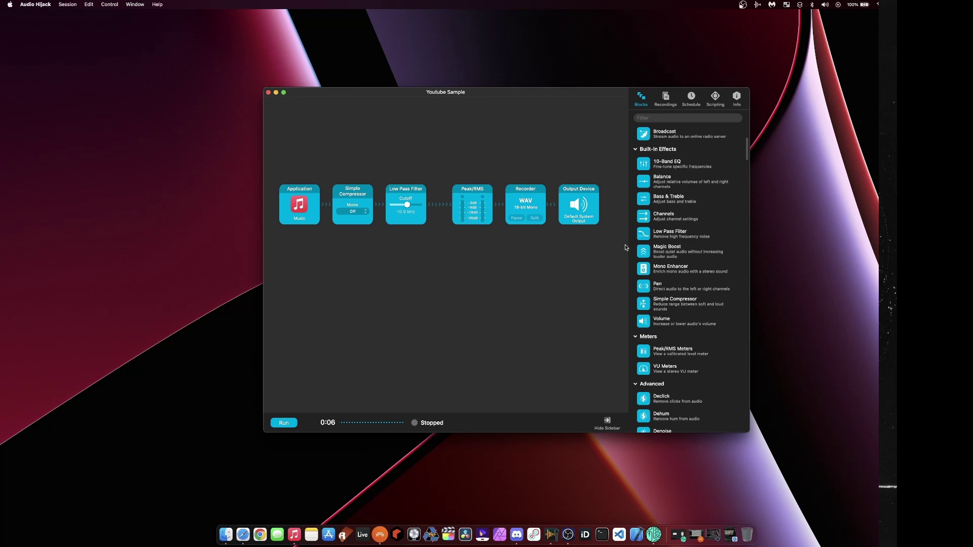
scroll(702, 258, down, 3)
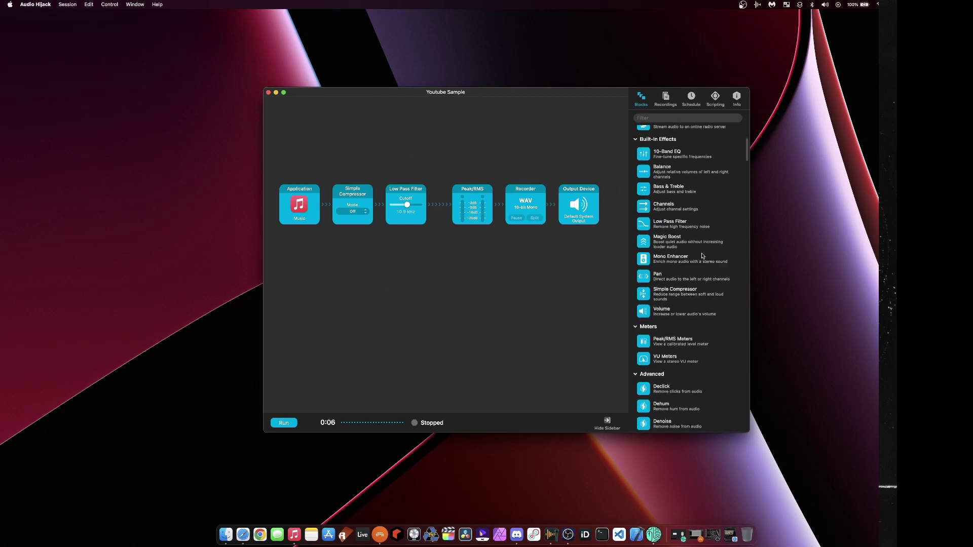
scroll(703, 255, down, 9)
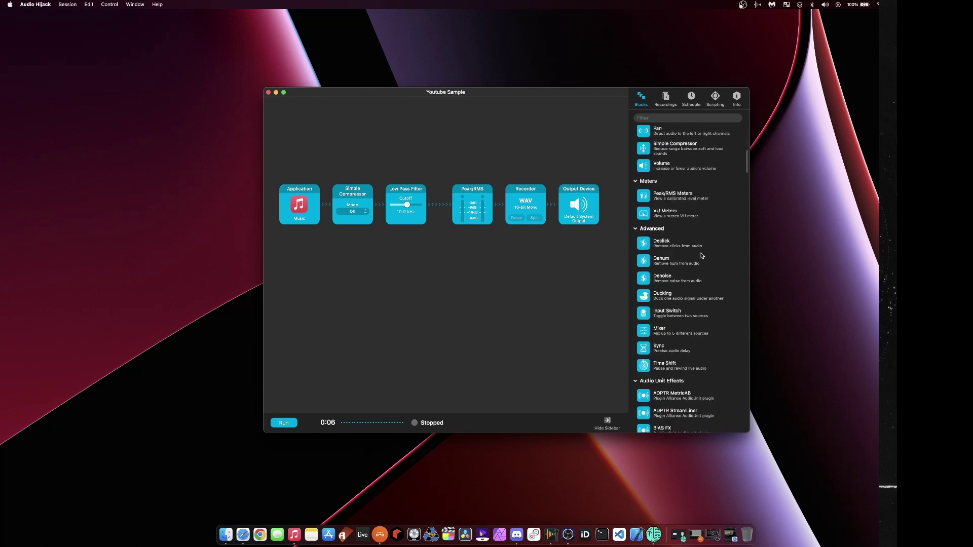
scroll(701, 255, down, 15)
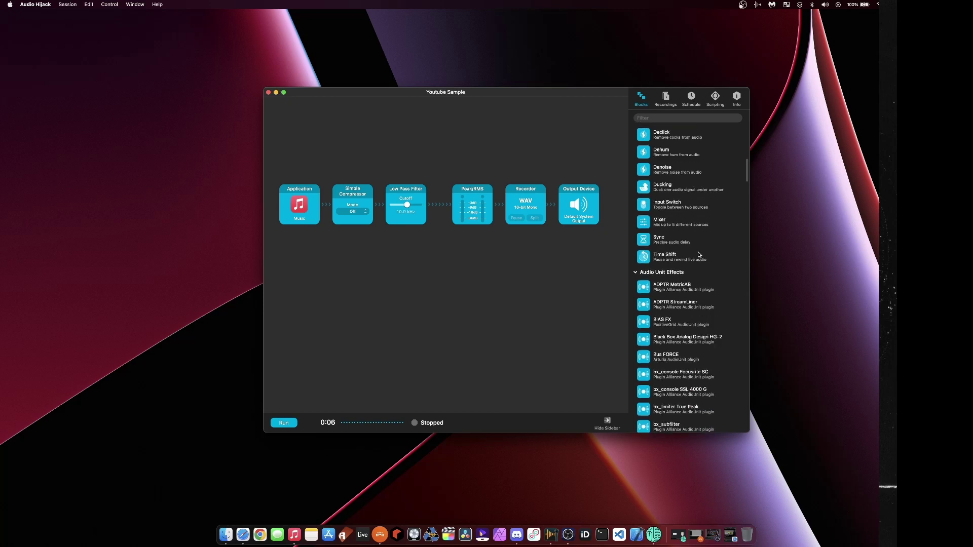
scroll(698, 253, down, 14)
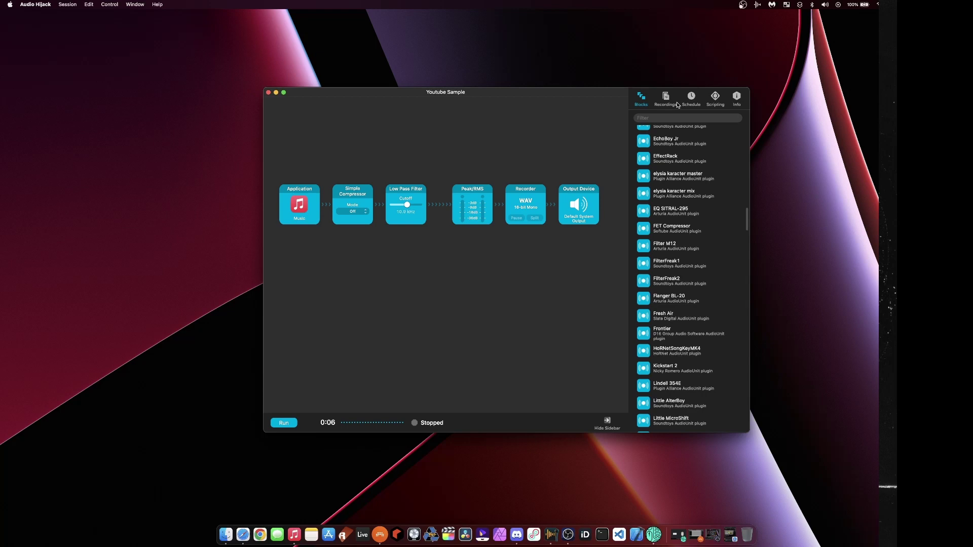
- Filter blocks for 'da', insert TAL DAC after the Simple Compressor with preset AM6070 Drive II
click(678, 118)
text(da)
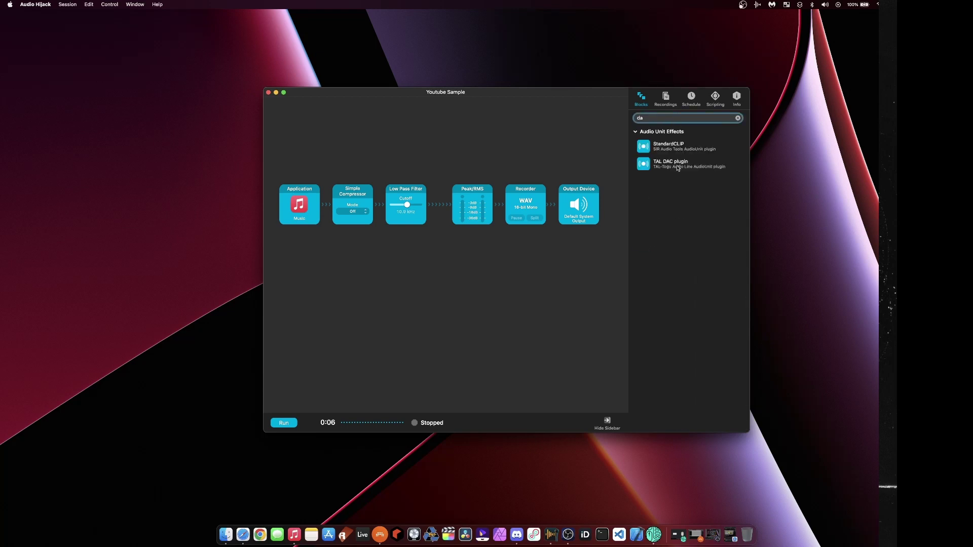
drag(676, 165, 444, 211)
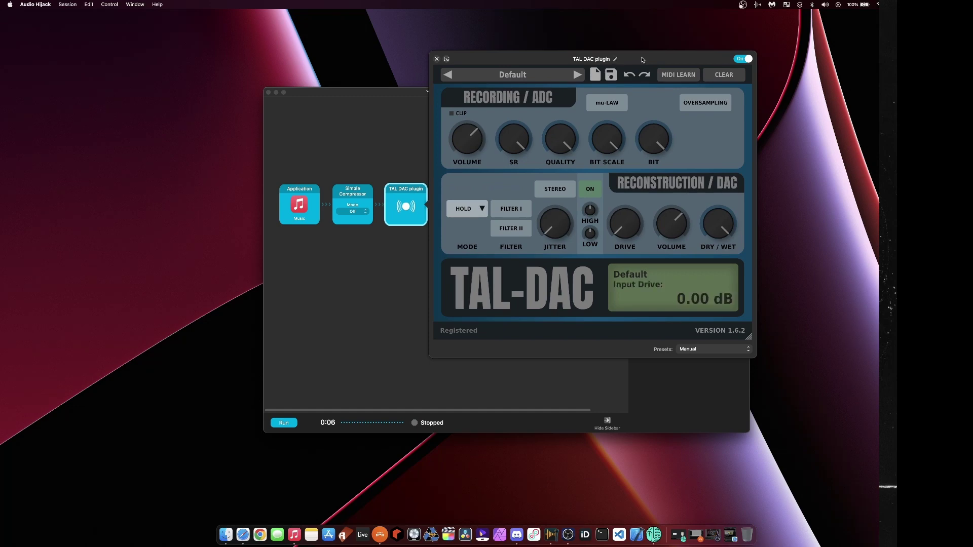
click(527, 76)
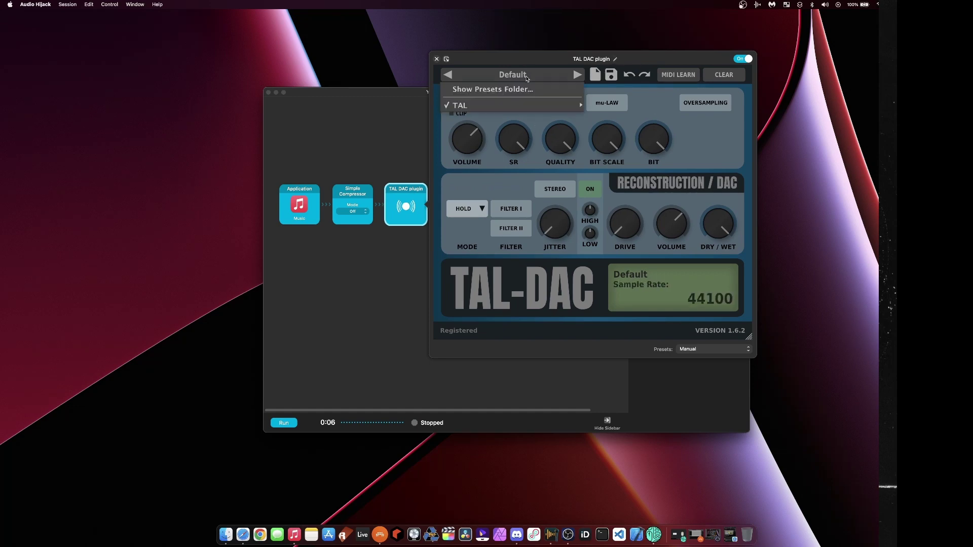
mouse_move(568, 105)
mouse_move(626, 118)
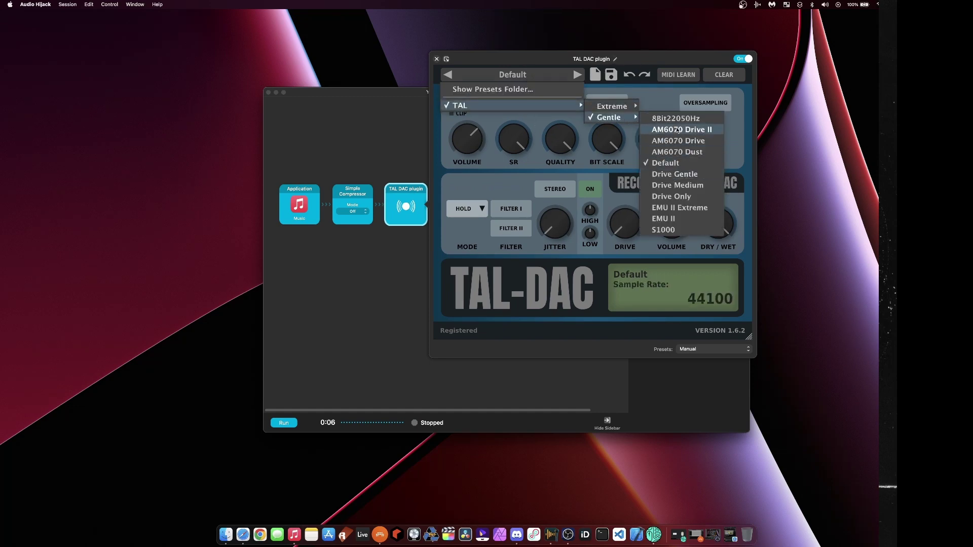
click(682, 130)
click(437, 59)
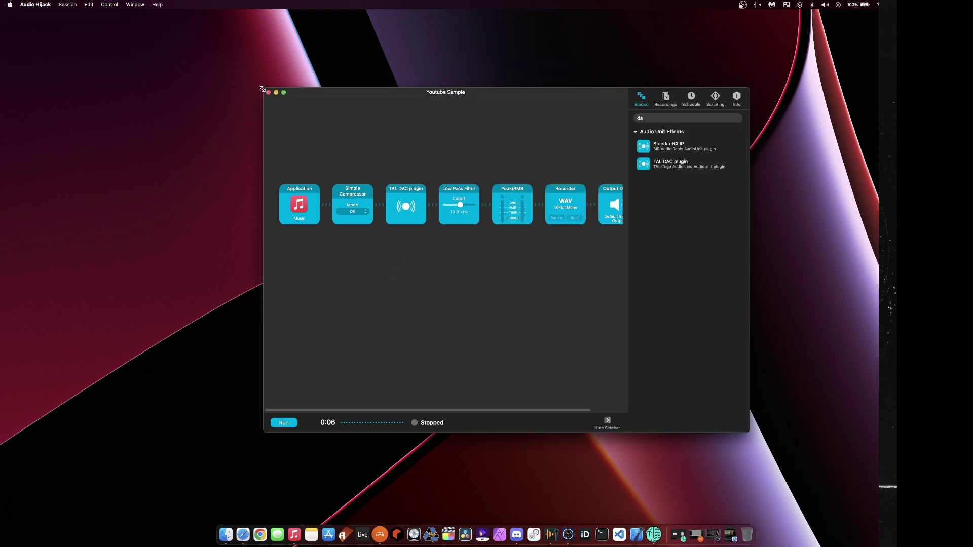
- Enlarge the session window so every block in the chain fits
drag(263, 88, 210, 80)
drag(222, 136, 580, 254)
click(605, 250)
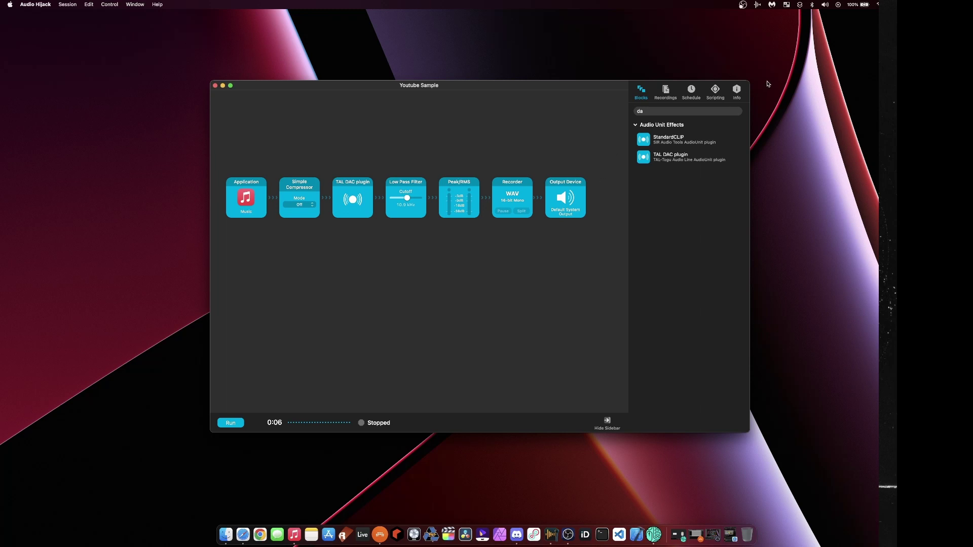
- View the Scripting tab, close the Youtube Sample window, and show the menu-bar Record Youtube shortcut
click(717, 95)
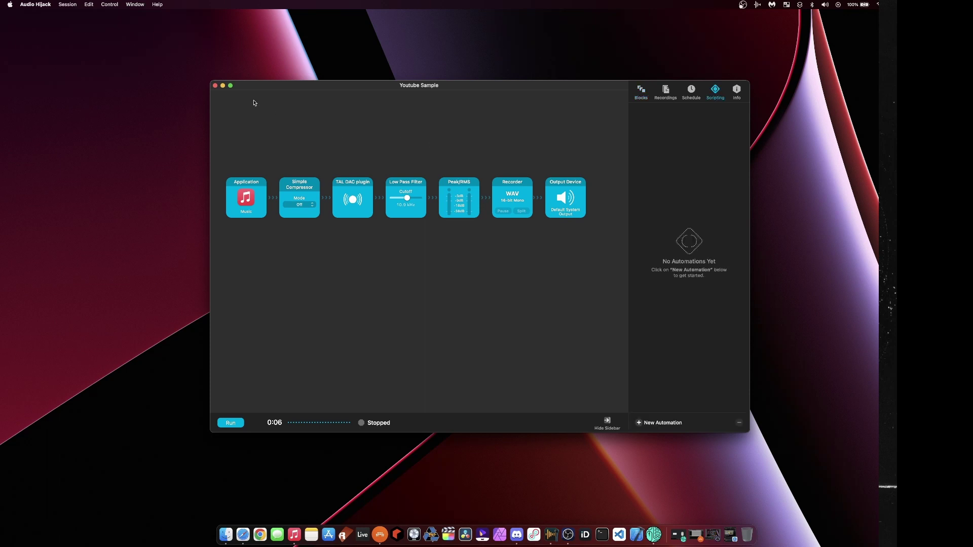
click(215, 85)
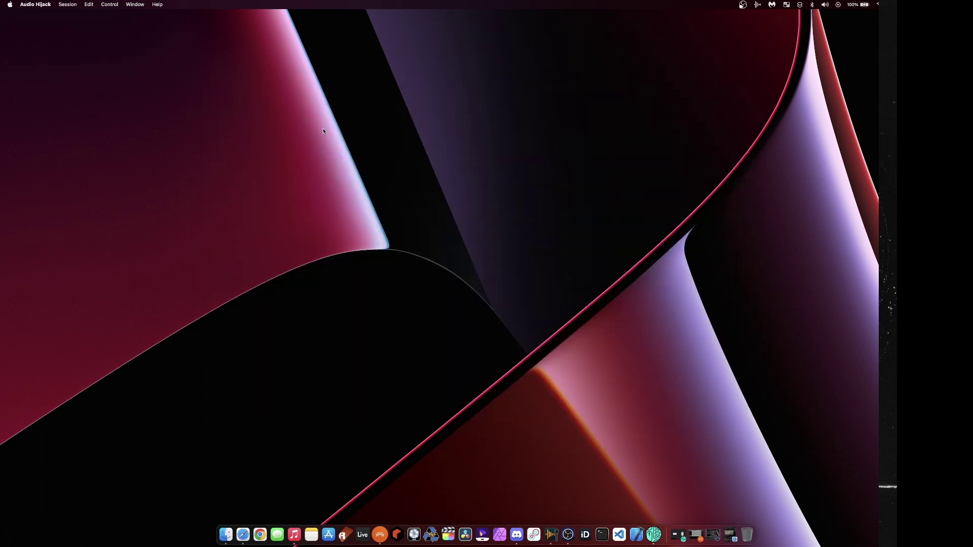
click(801, 5)
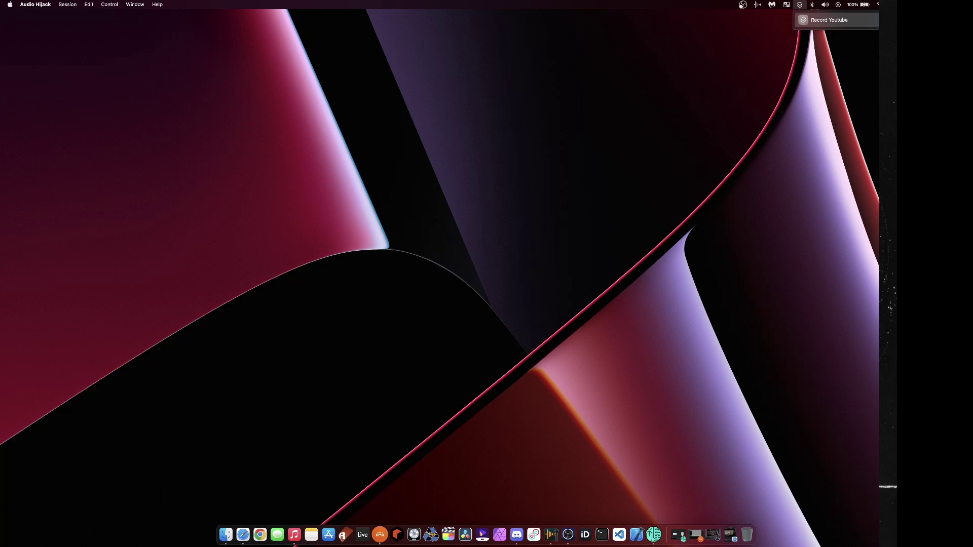
- Run Record Youtube from the menu bar, then bring up the Session List and reposition it
click(829, 20)
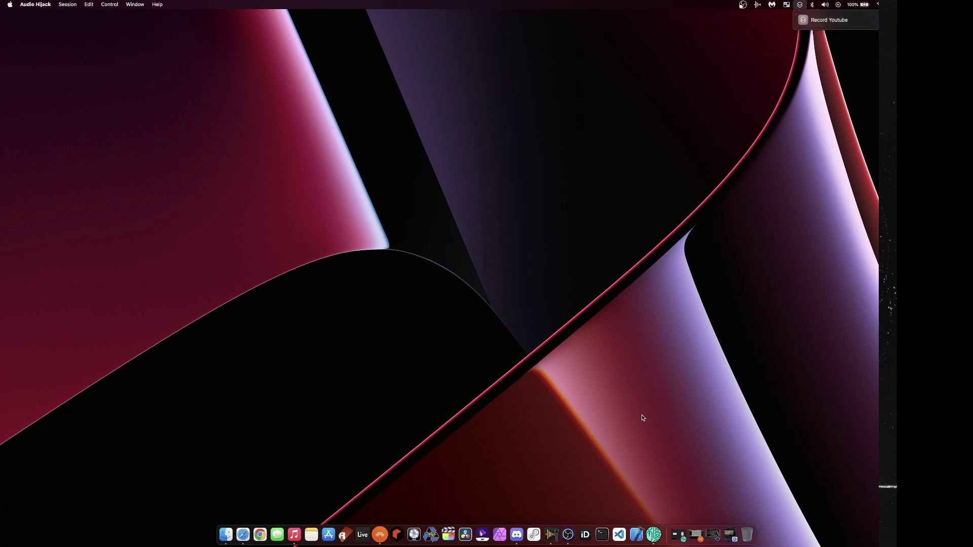
click(548, 536)
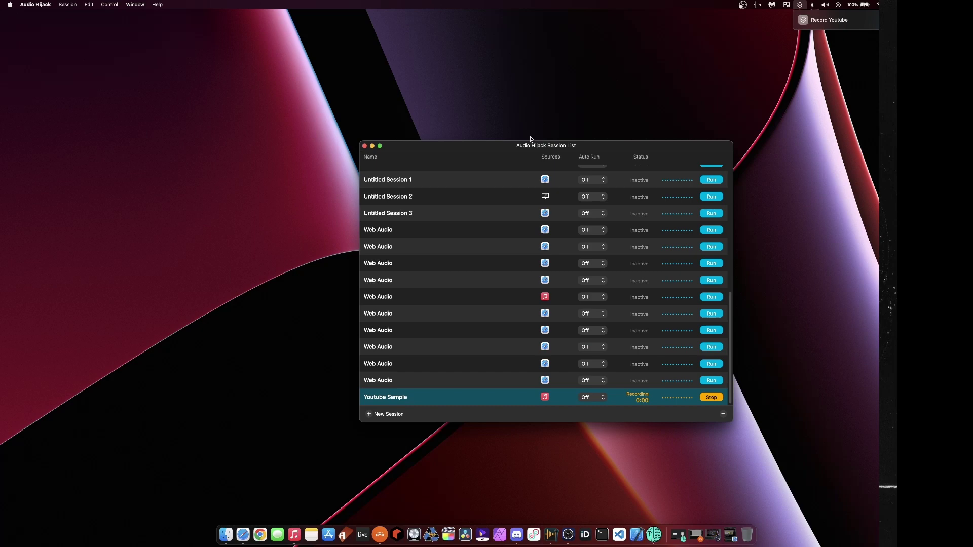
drag(533, 142, 452, 133)
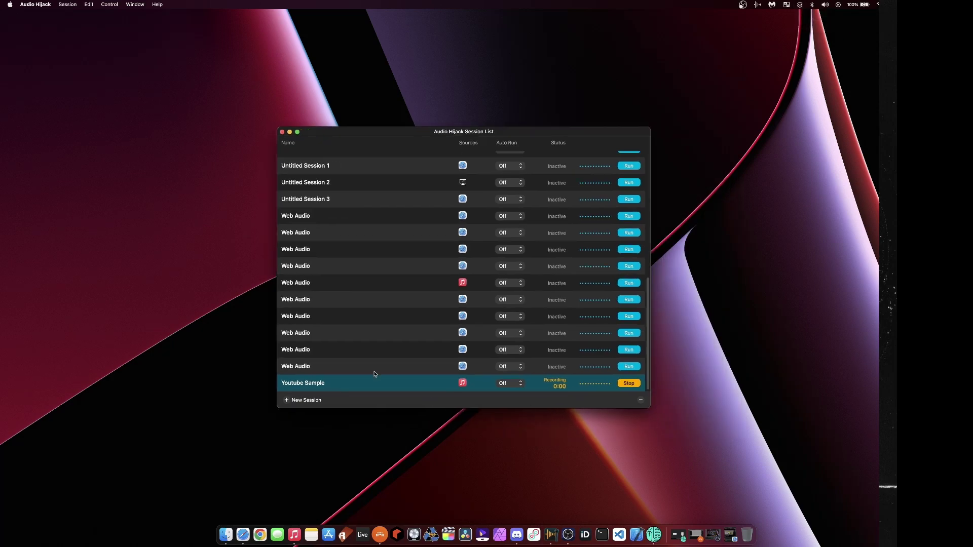